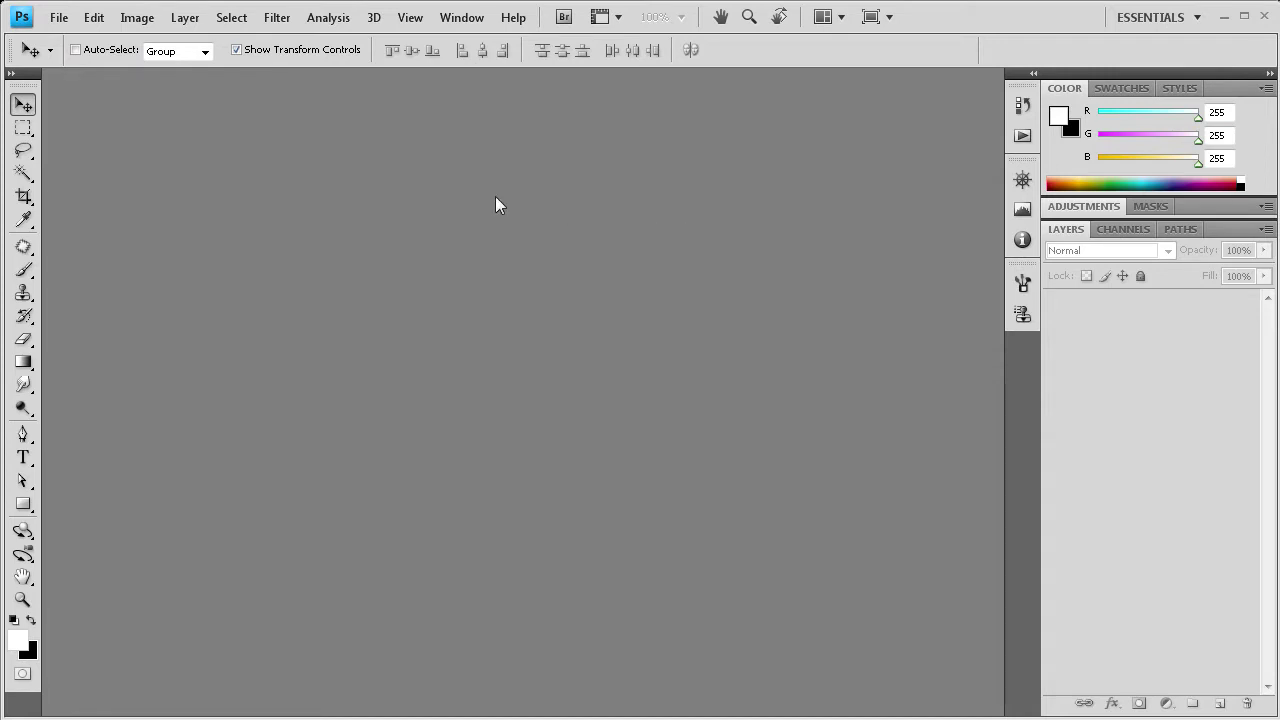
- Open the strawberry photo dreamstimefree_852362.jpg from the Originals folder
{"action": "left_click", "coordinate": [59, 17]}
{"action": "left_click", "coordinate": [58, 58]}
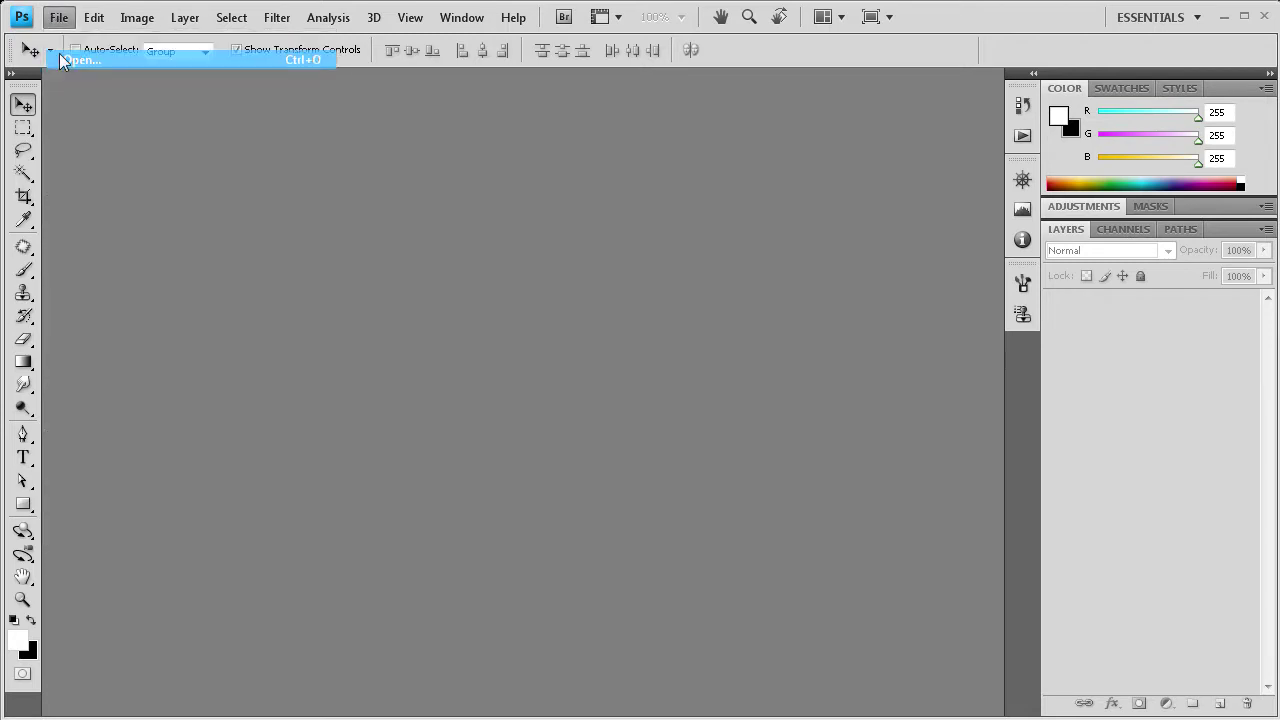
{"action": "left_click", "coordinate": [792, 168]}
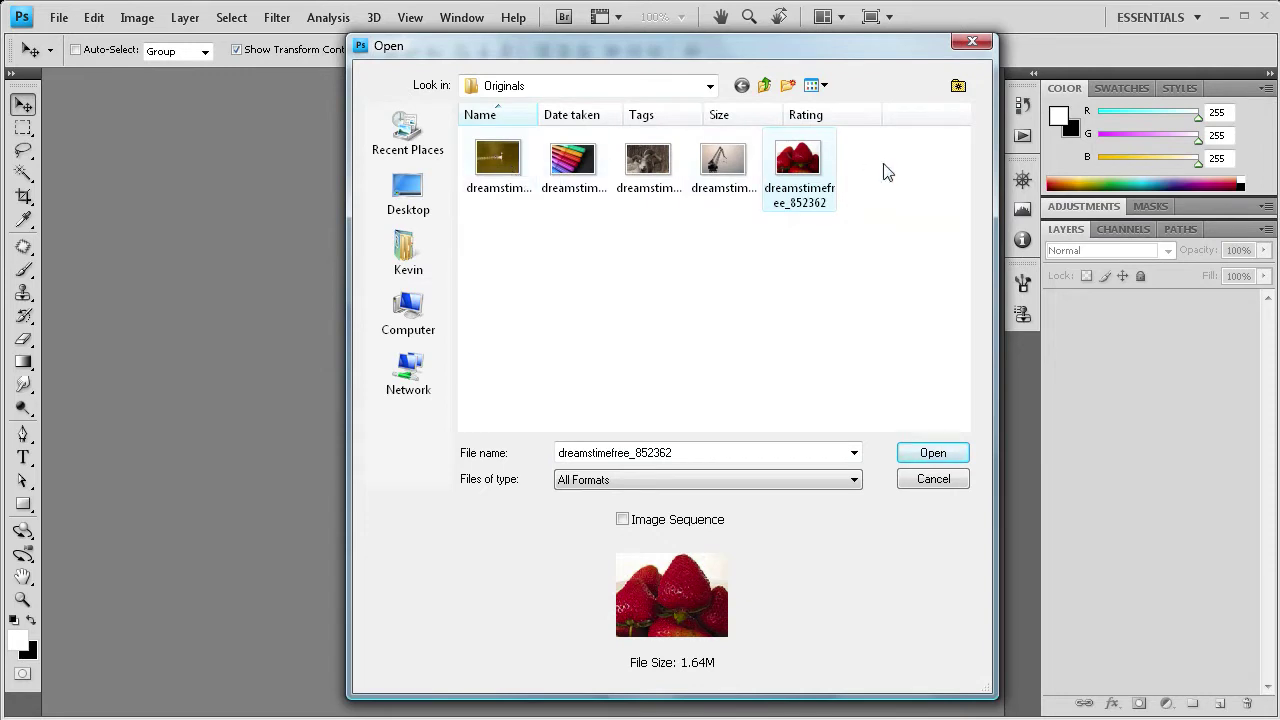
{"action": "left_click", "coordinate": [928, 451]}
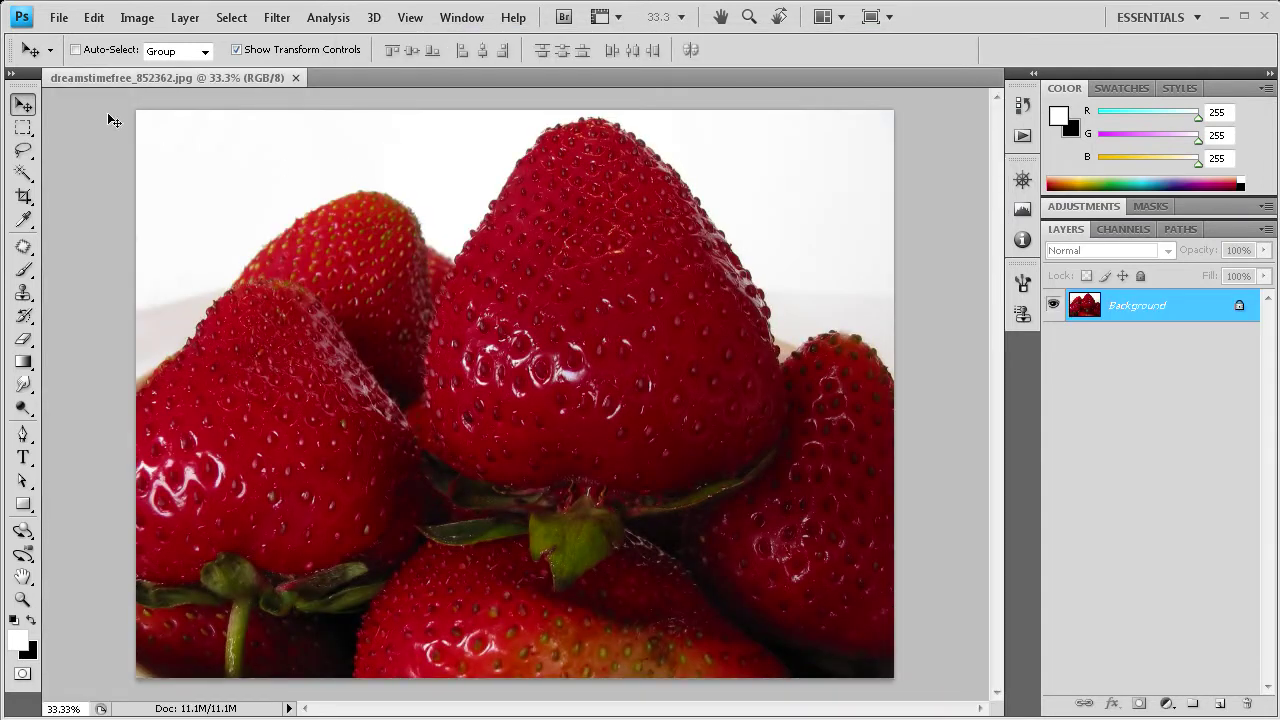
- Convert the Background into Layer 0 and commit an unchanged Free Transform on it
{"action": "double_click", "coordinate": [1090, 313]}
{"action": "left_click", "coordinate": [1024, 337]}
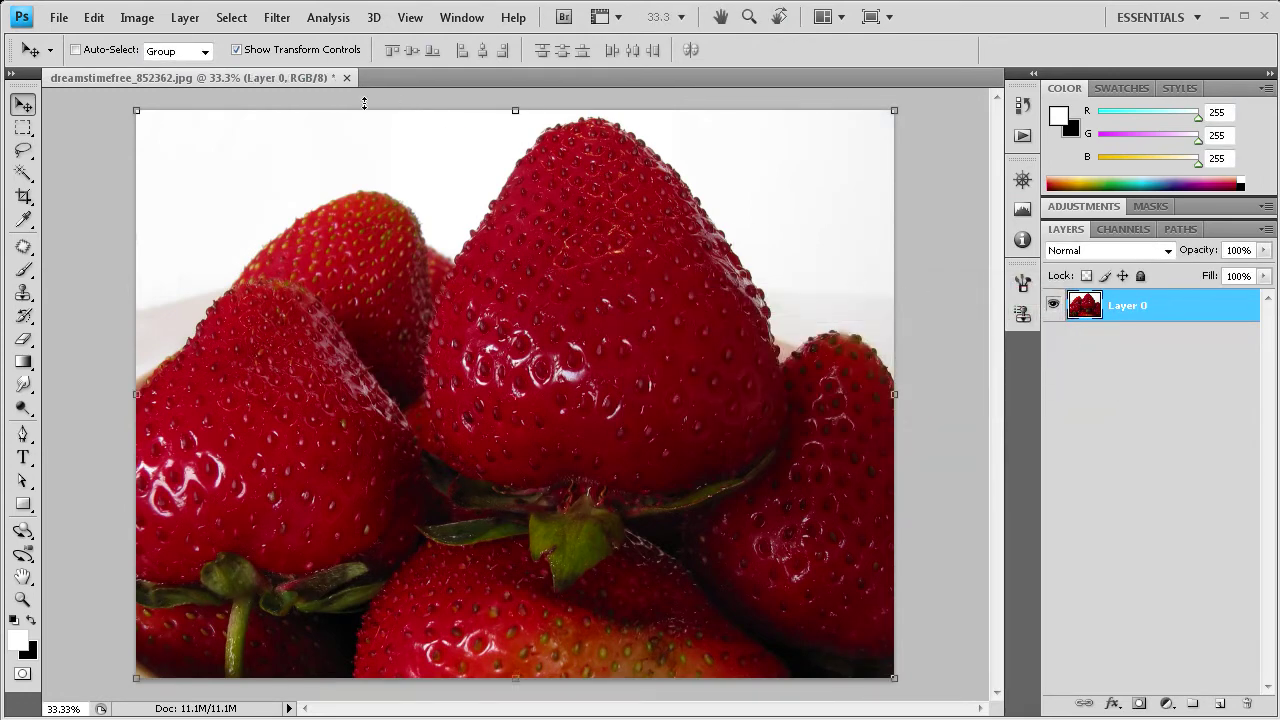
{"action": "left_click", "coordinate": [134, 110]}
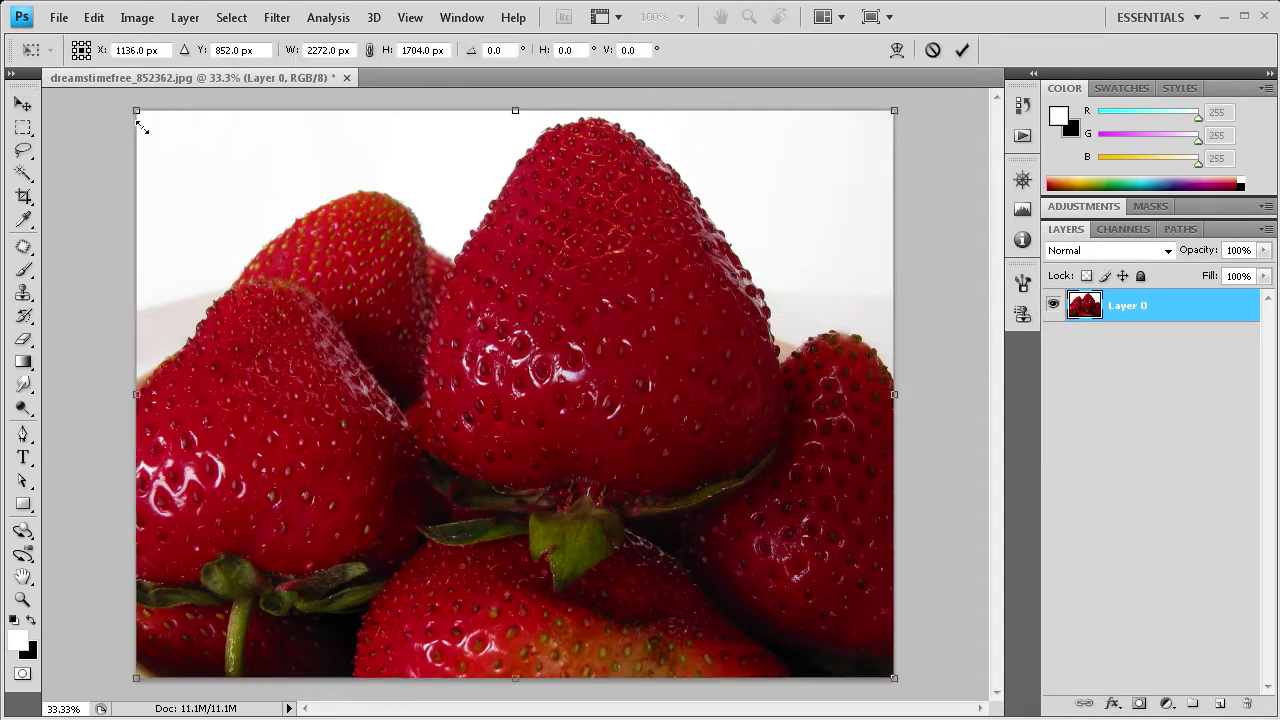
{"action": "left_click", "coordinate": [23, 104]}
{"action": "left_click", "coordinate": [135, 110]}
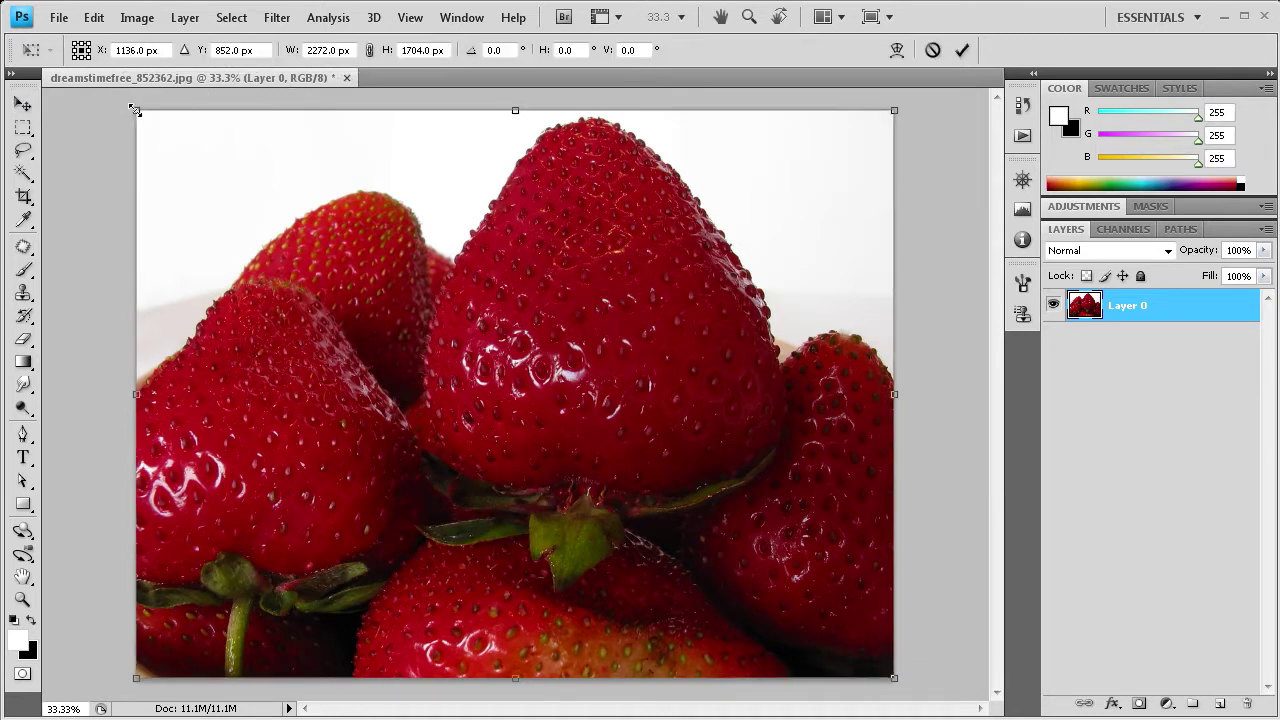
{"action": "double_click", "coordinate": [312, 49]}
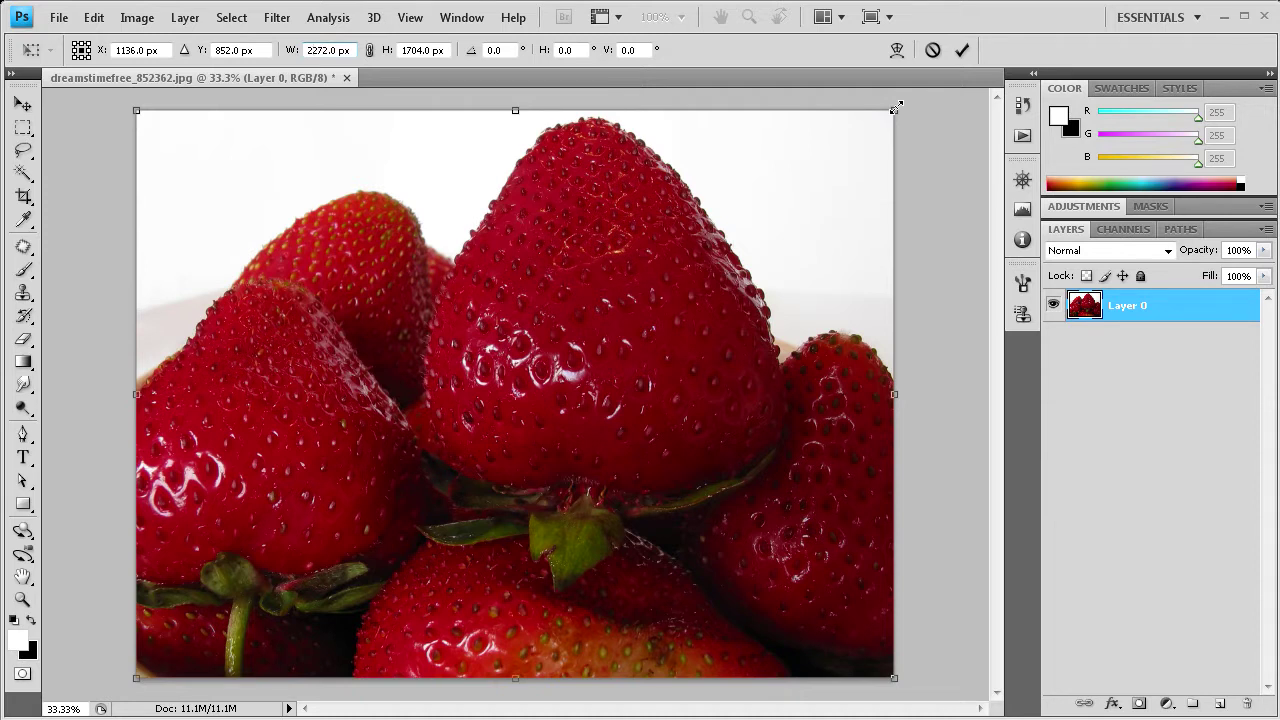
{"action": "left_click", "coordinate": [960, 50]}
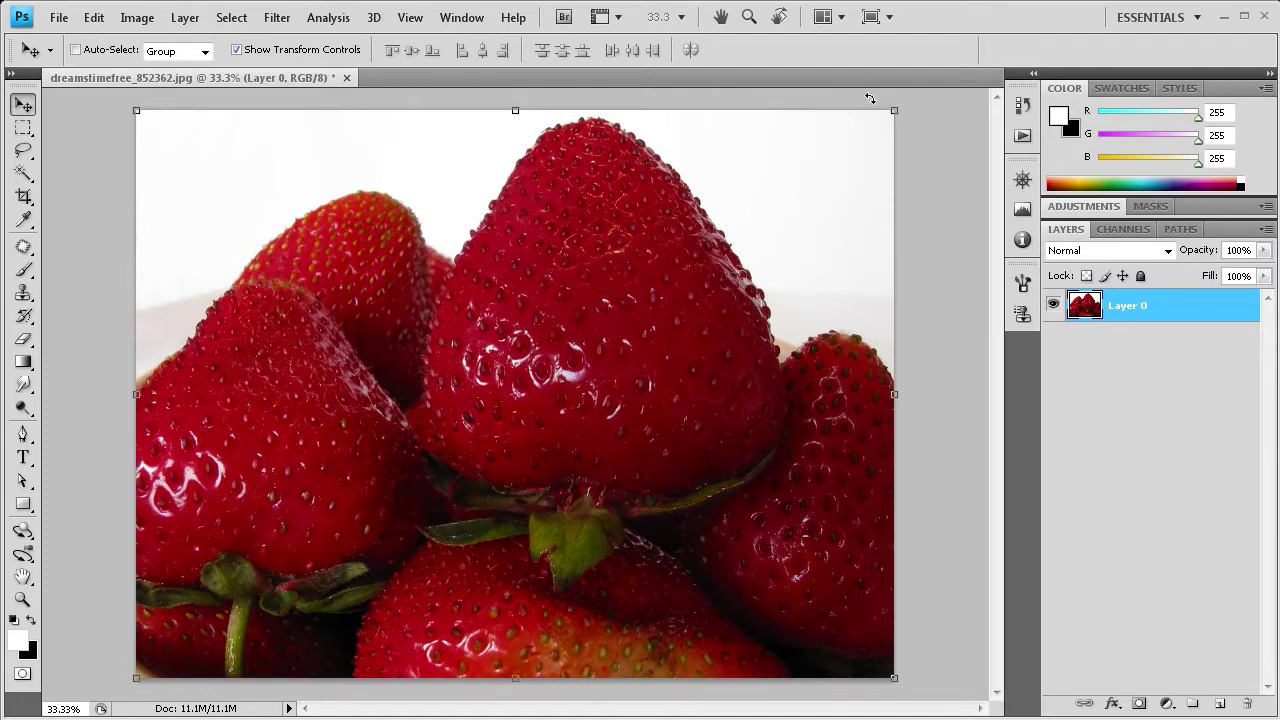
- Show the Actions panel, expand and collapse Default Actions, and begin a new action set
{"action": "left_click", "coordinate": [1021, 137]}
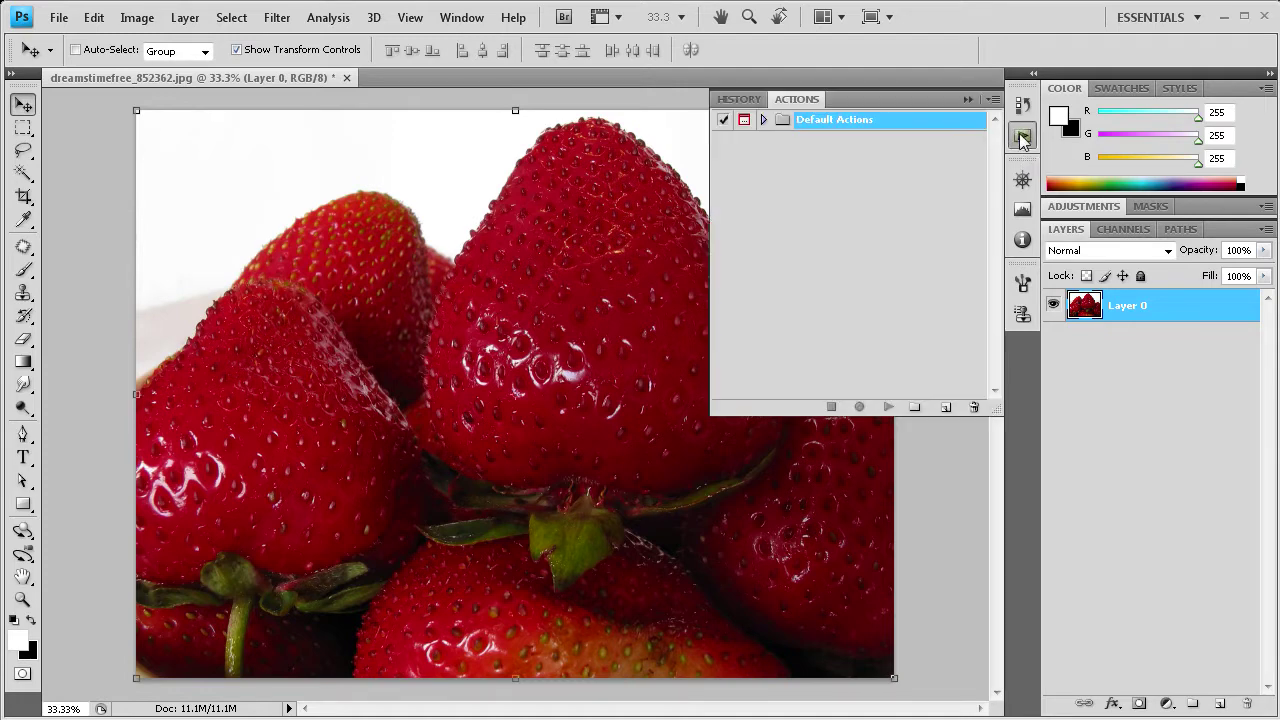
{"action": "left_click", "coordinate": [464, 20]}
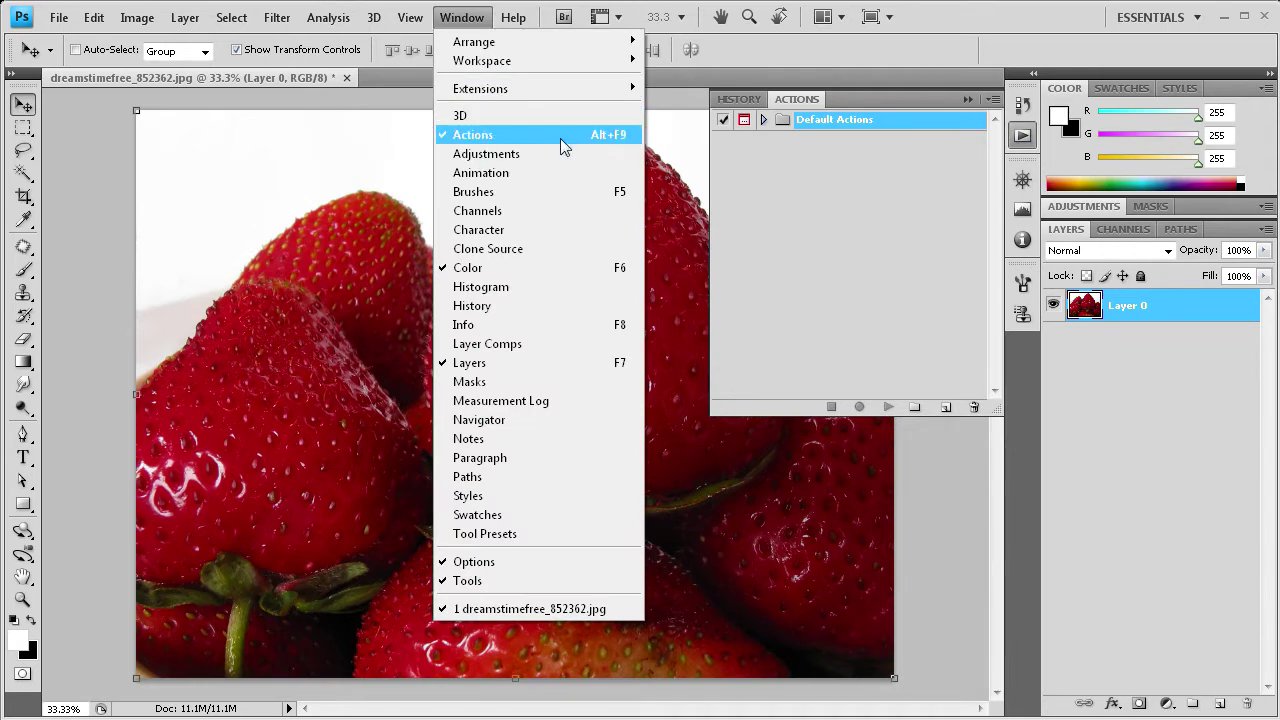
{"action": "left_click", "coordinate": [971, 17]}
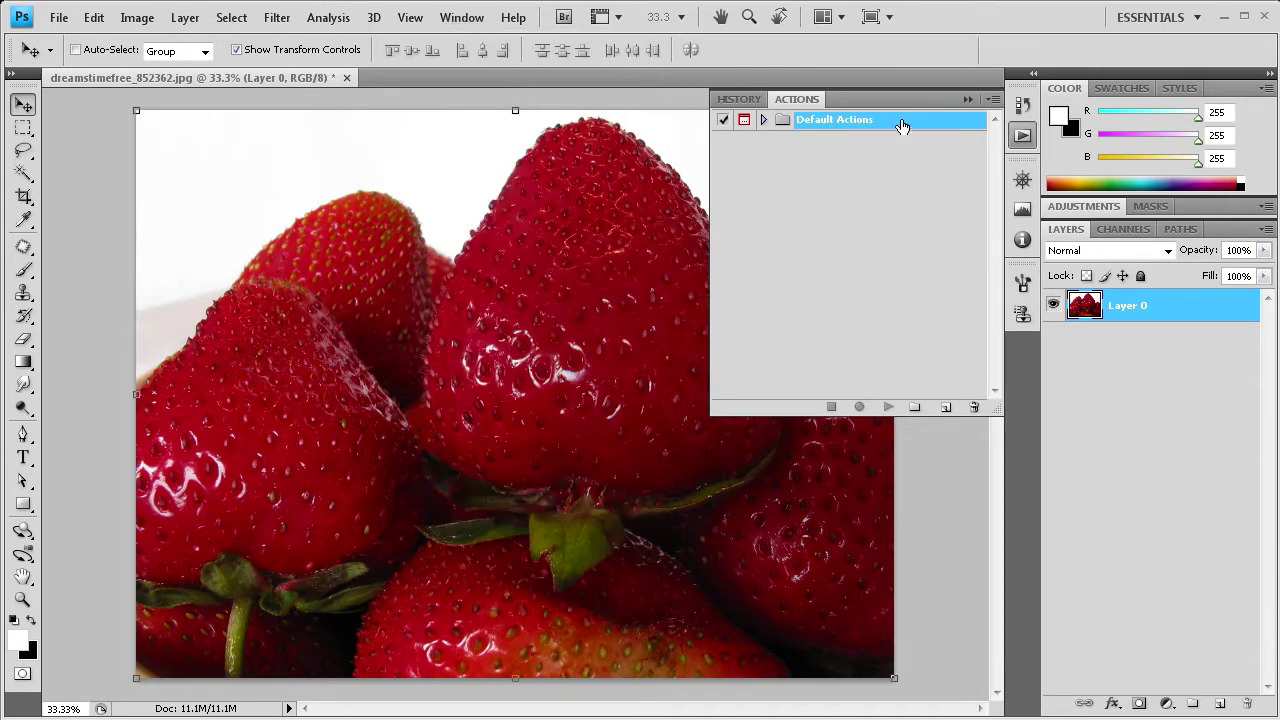
{"action": "left_click", "coordinate": [763, 120]}
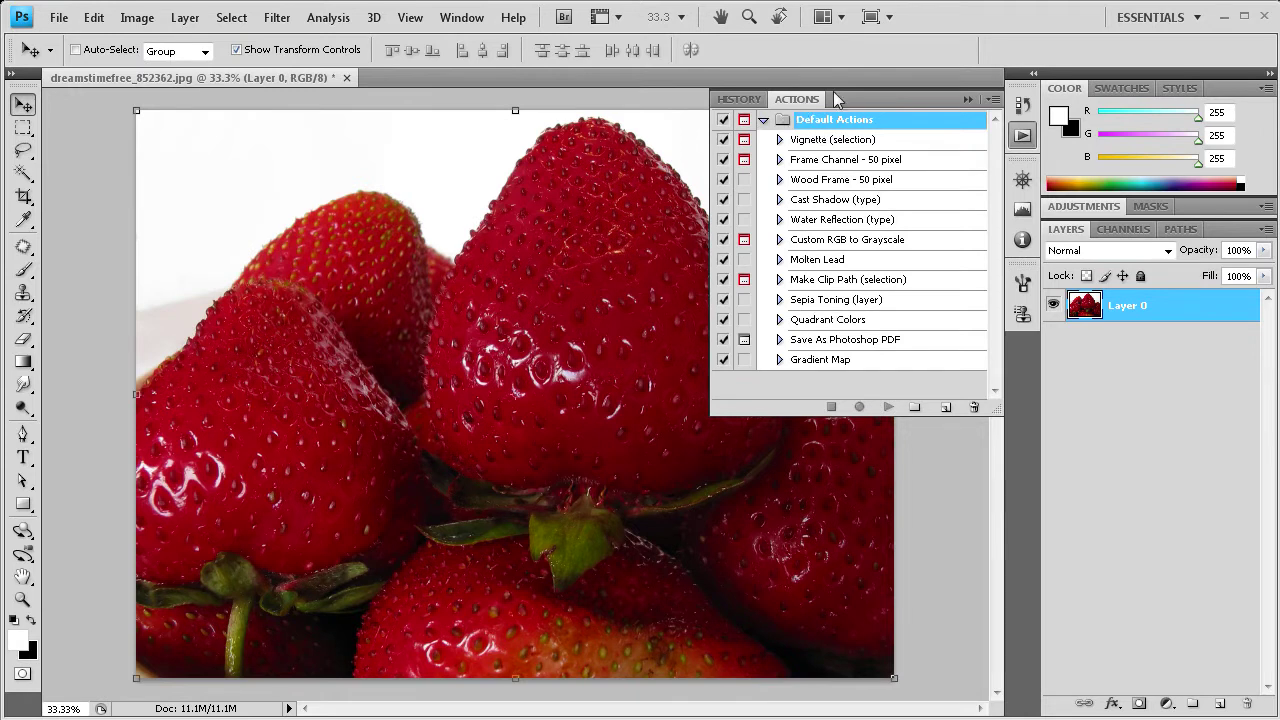
{"action": "left_click", "coordinate": [763, 120]}
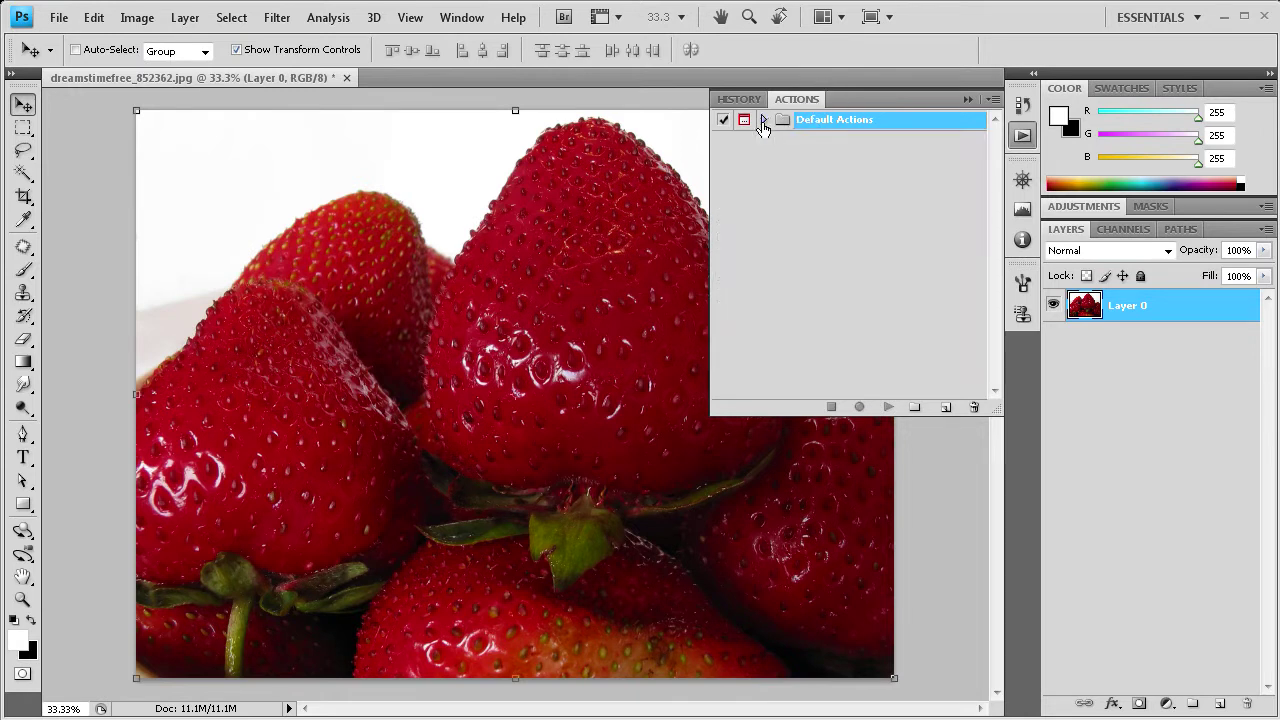
{"action": "left_click", "coordinate": [914, 407]}
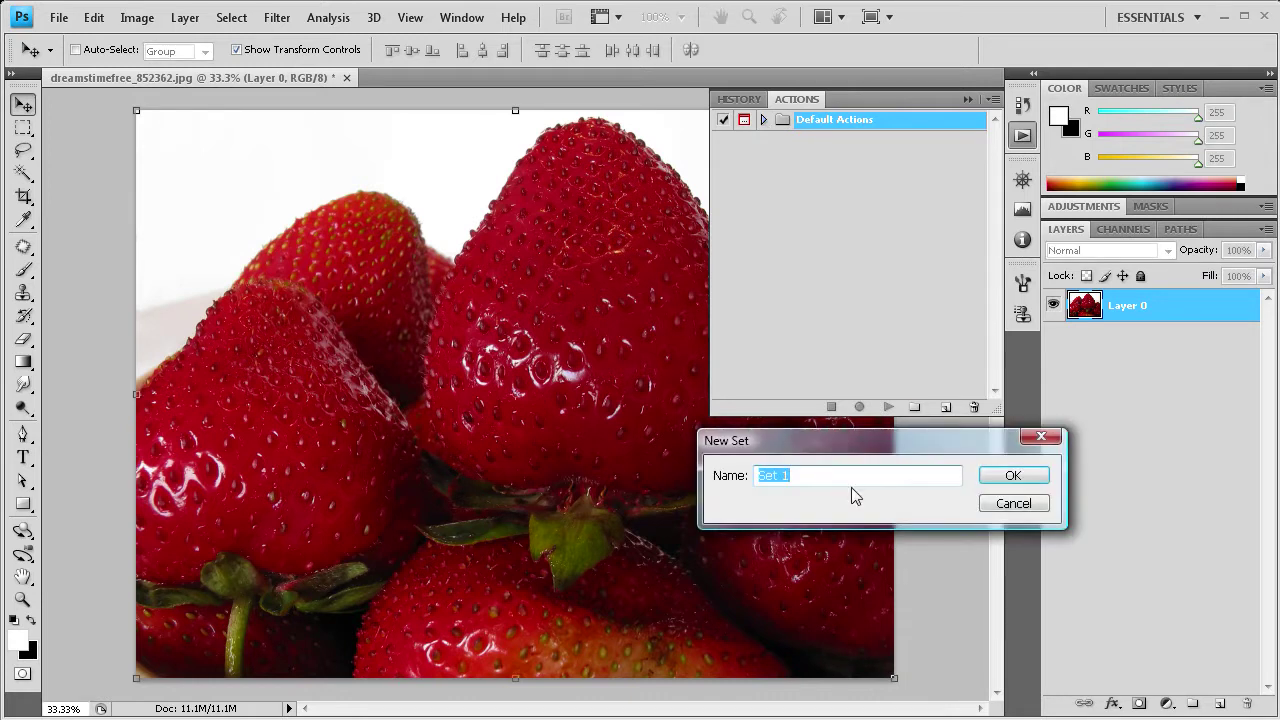
- Create the 'My Actions' set with a new 'Black and White' action and start recording
{"action": "type", "text": "My Actions"}
{"action": "left_click", "coordinate": [998, 479]}
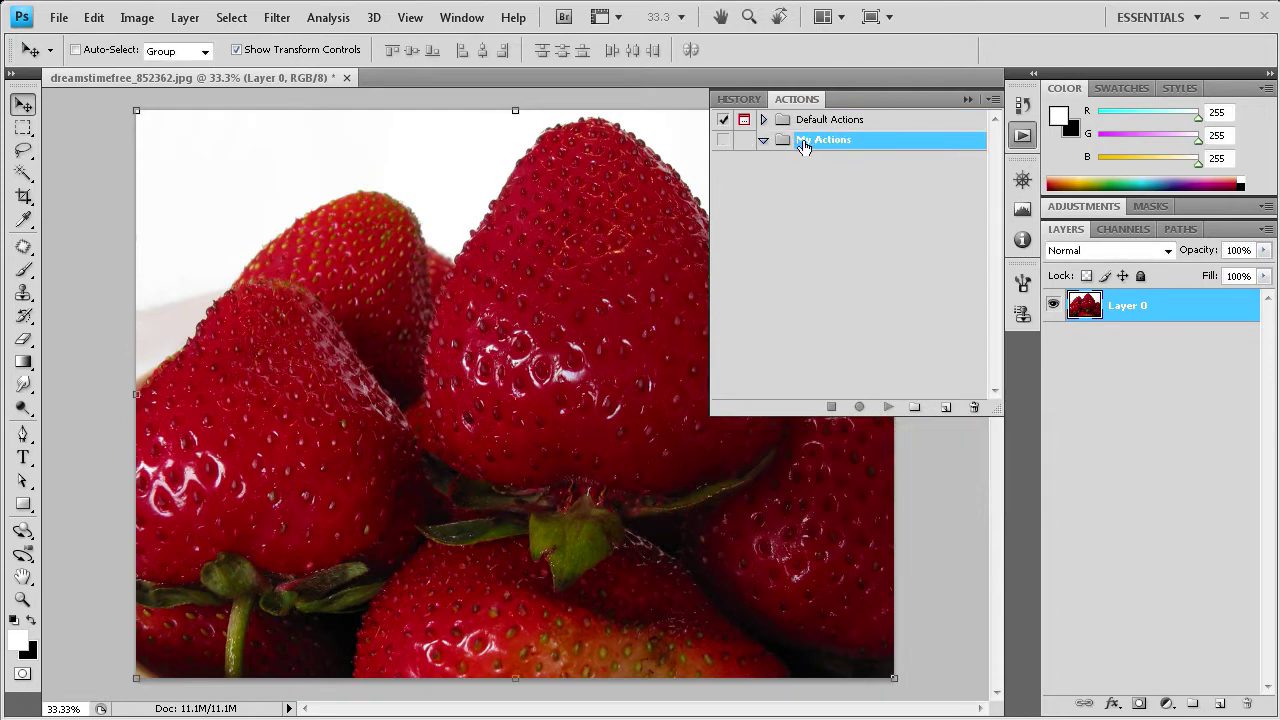
{"action": "left_click", "coordinate": [946, 408]}
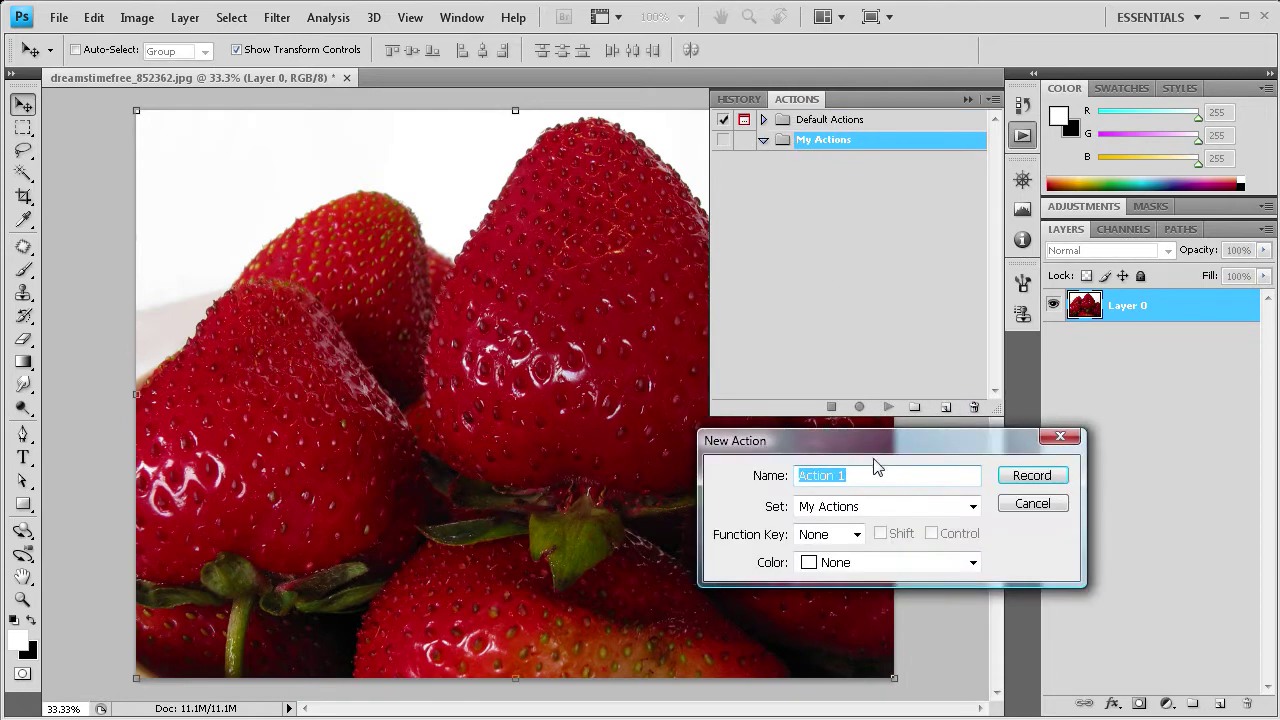
{"action": "left_click_drag", "start_coordinate": [871, 477], "coordinate": [755, 475]}
{"action": "type", "text": "Black and"}
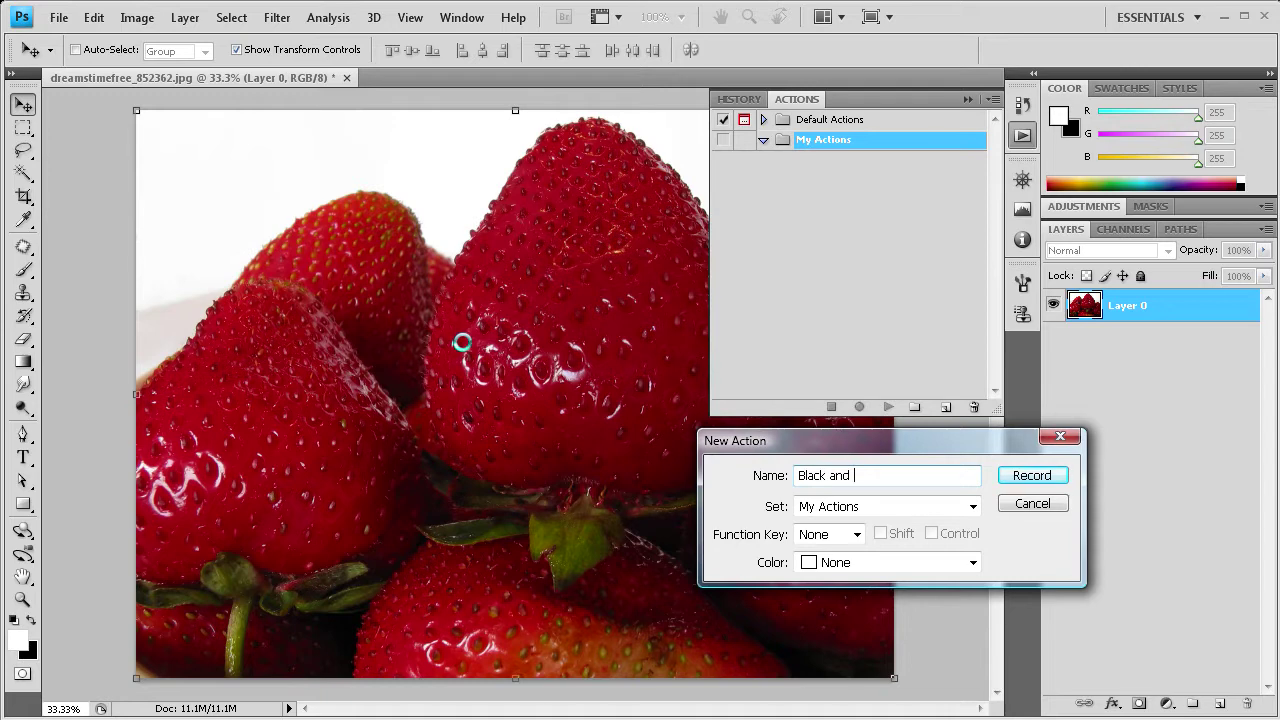
{"action": "type", "text": " White"}
{"action": "left_click", "coordinate": [1032, 477]}
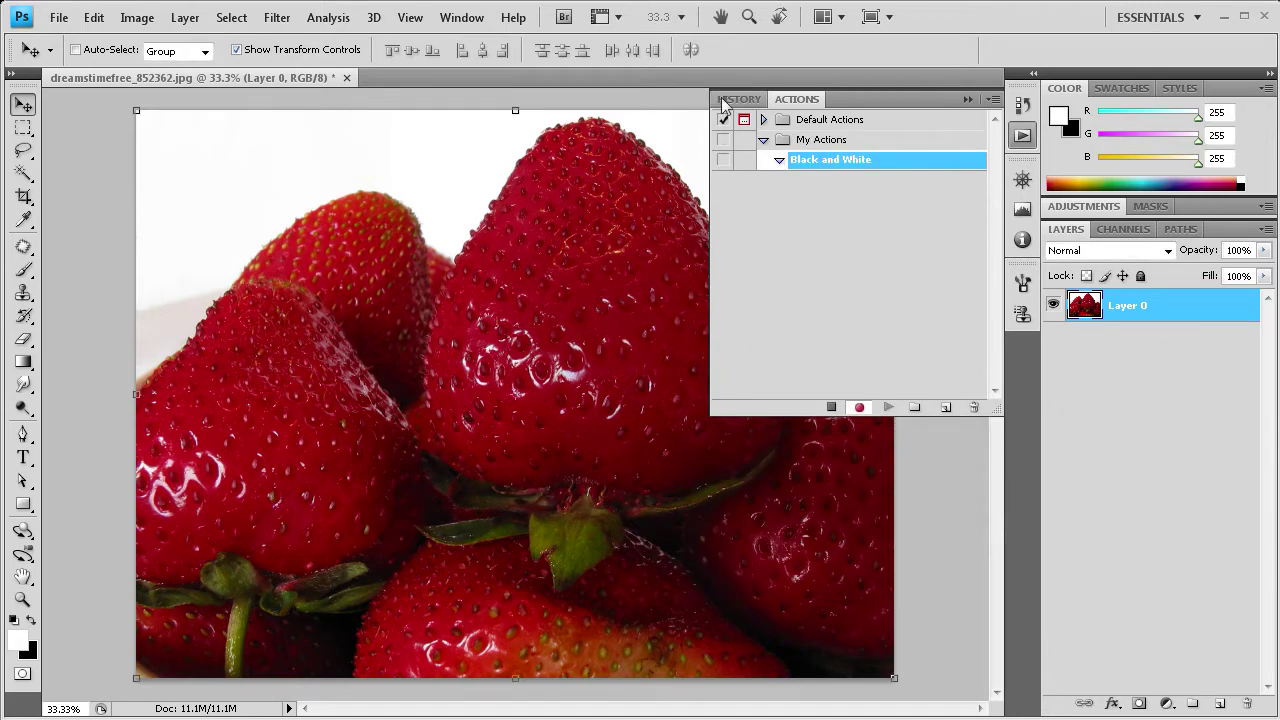
- Apply Image > Adjustments > Desaturate to turn the strawberry photo grey
{"action": "left_click", "coordinate": [142, 22]}
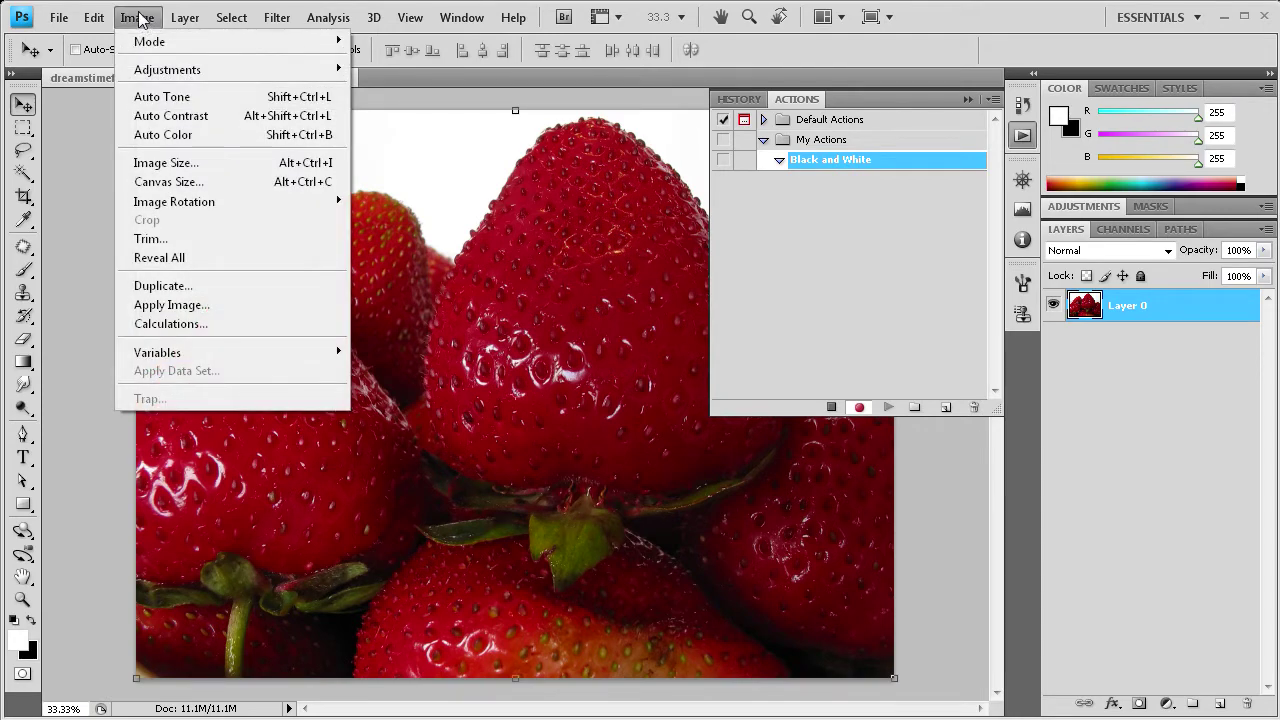
{"action": "mouse_move", "coordinate": [170, 78]}
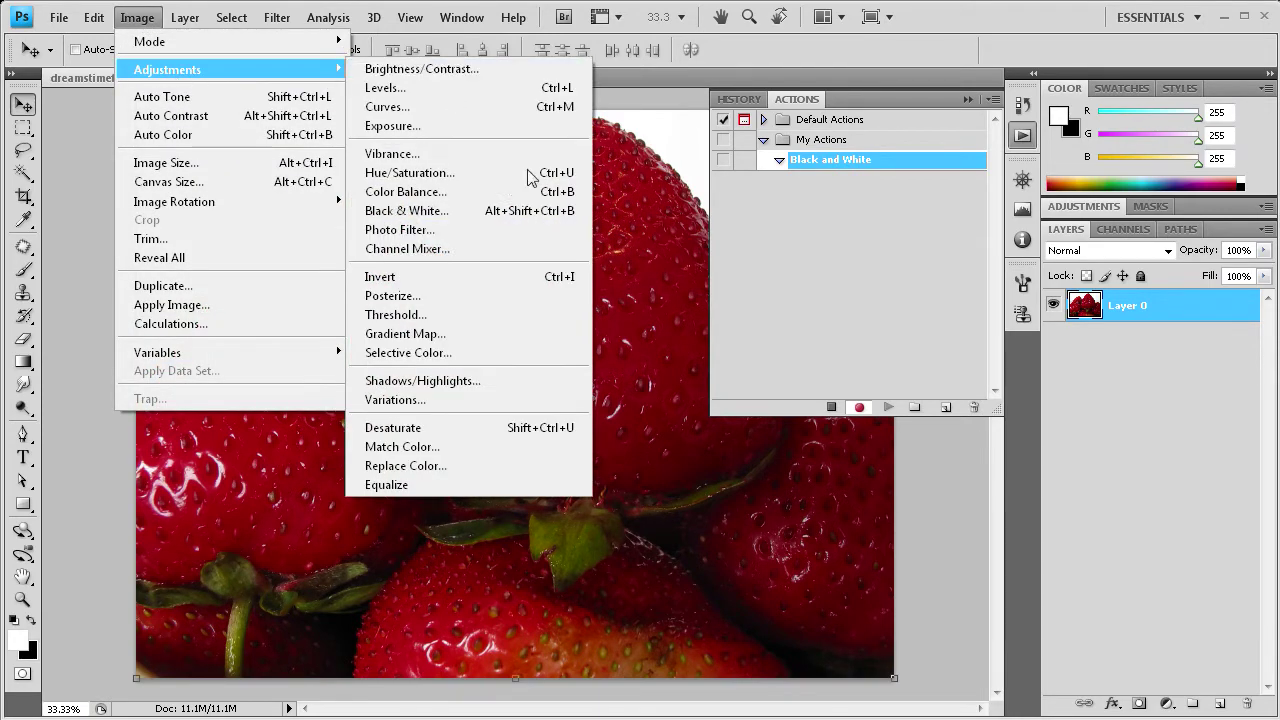
{"action": "left_click", "coordinate": [454, 425]}
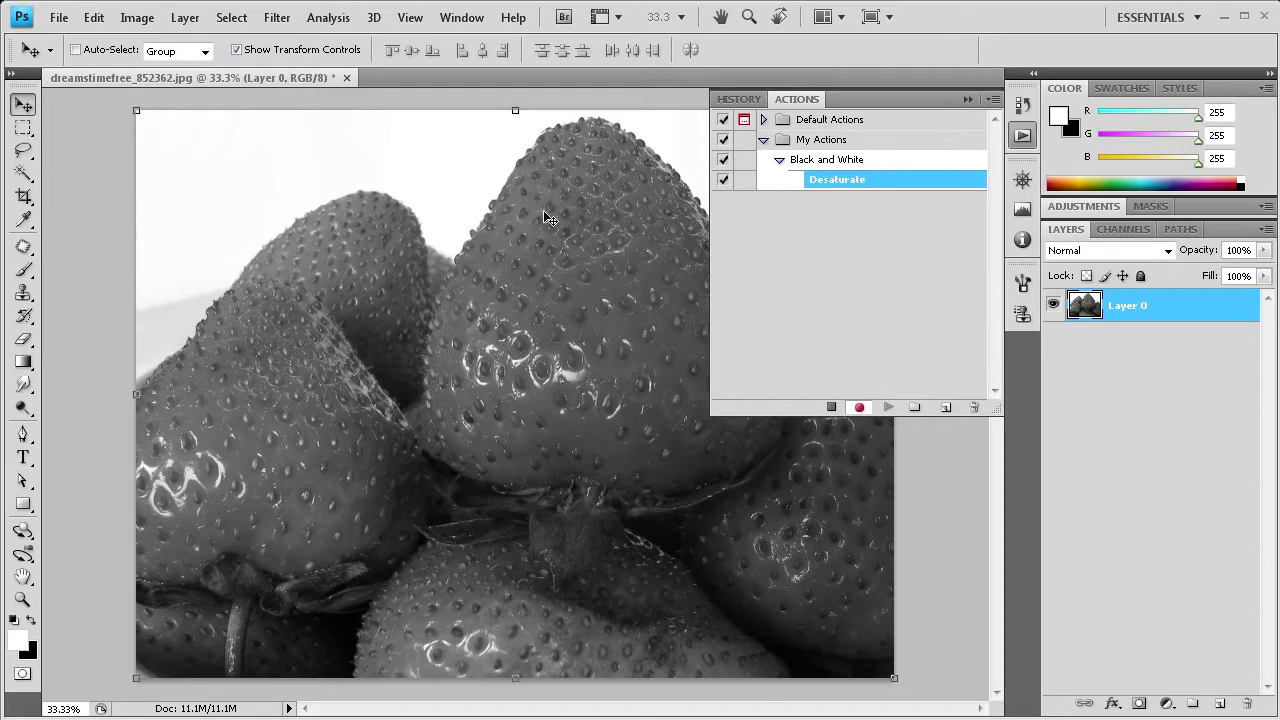
- Resize the image from 2272 to 600 pixels wide, giving 600 × 450 pixels
{"action": "left_click", "coordinate": [137, 17]}
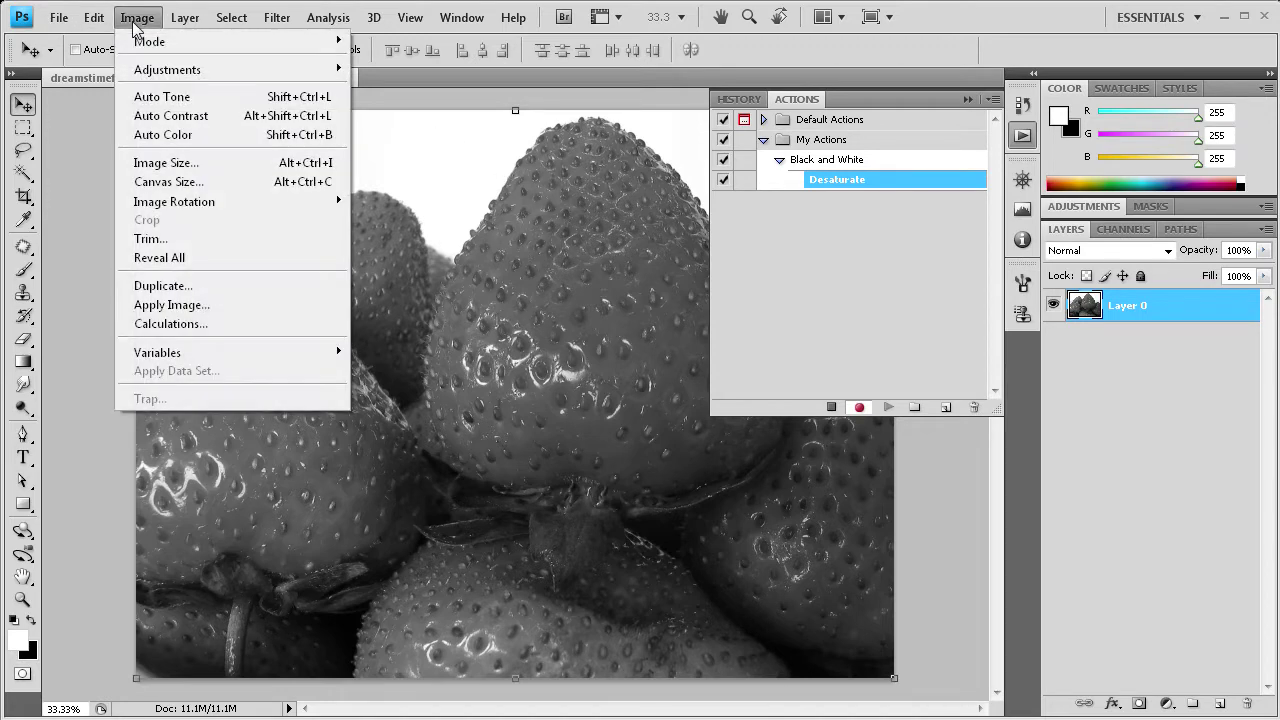
{"action": "left_click", "coordinate": [174, 162]}
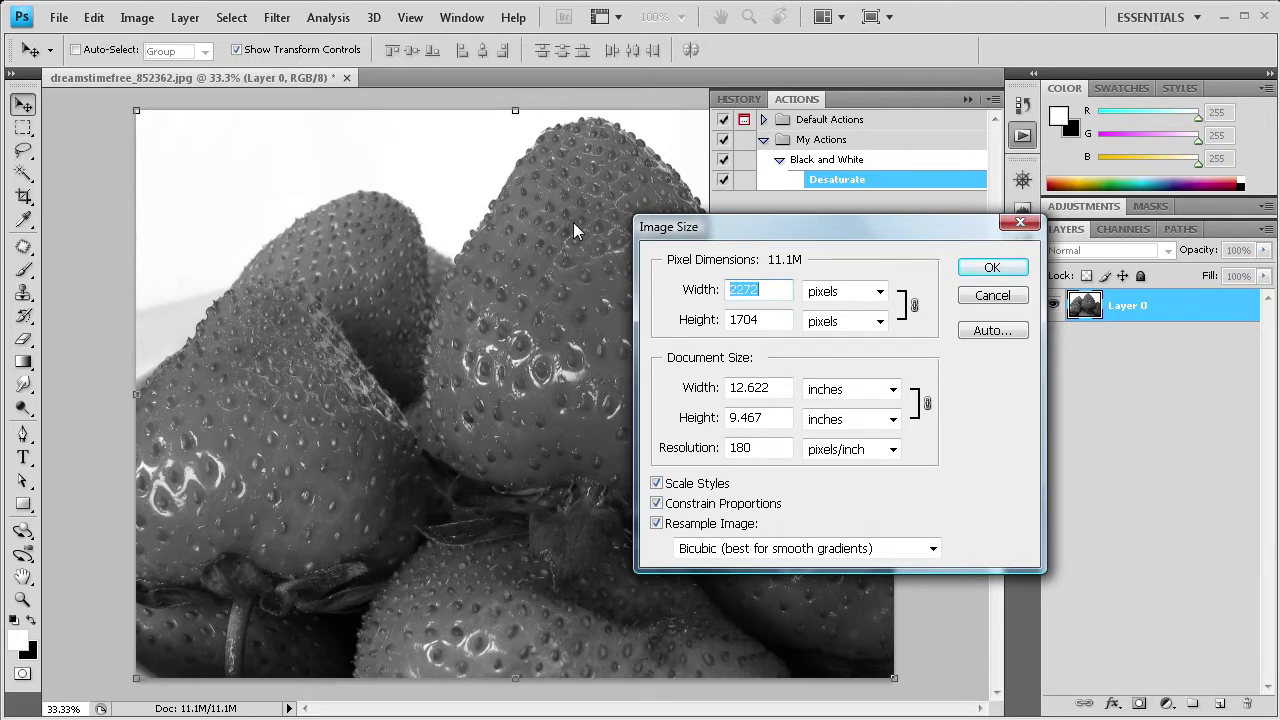
{"action": "left_click_drag", "start_coordinate": [766, 289], "coordinate": [718, 285]}
{"action": "type", "text": "600"}
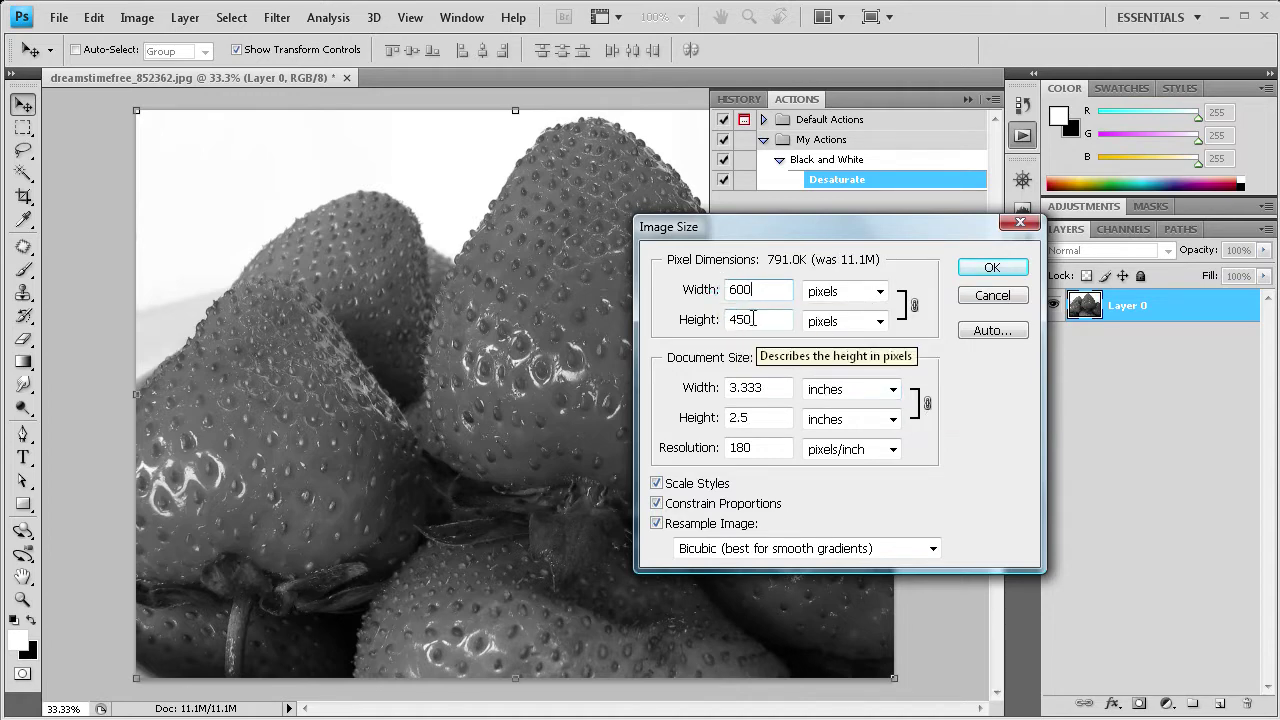
{"action": "left_click", "coordinate": [1005, 269]}
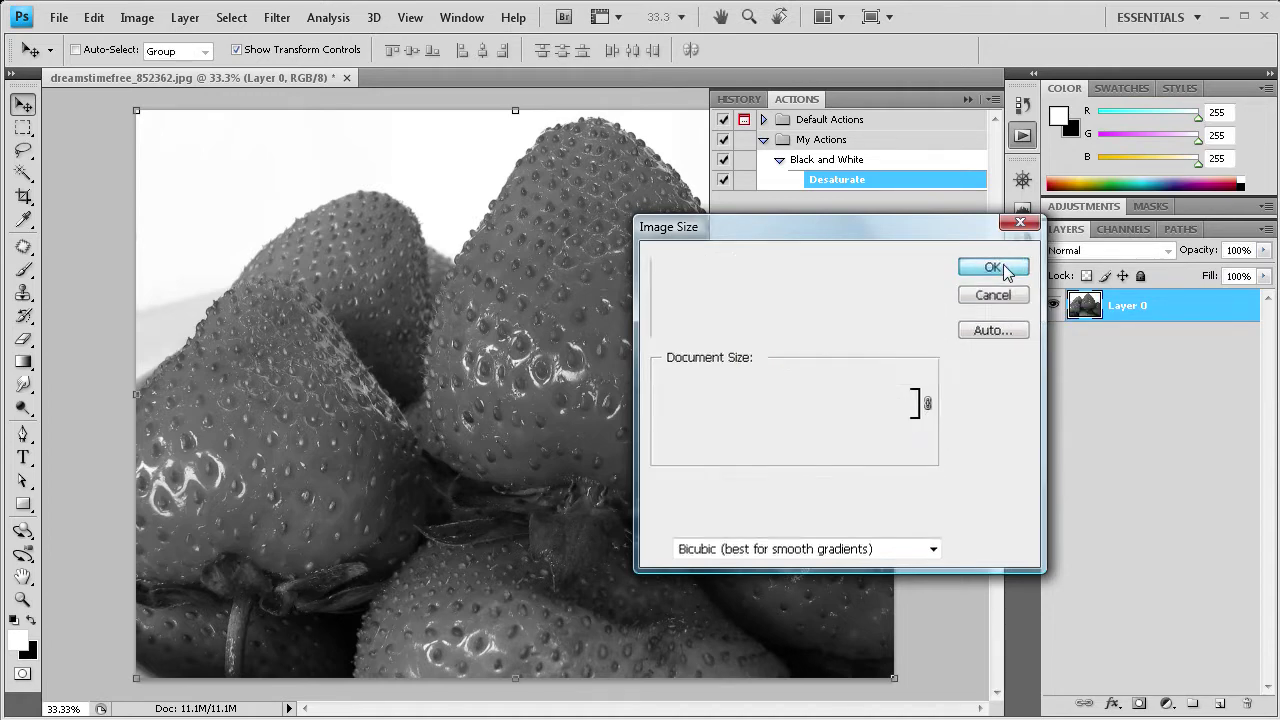
{"action": "left_click", "coordinate": [23, 599]}
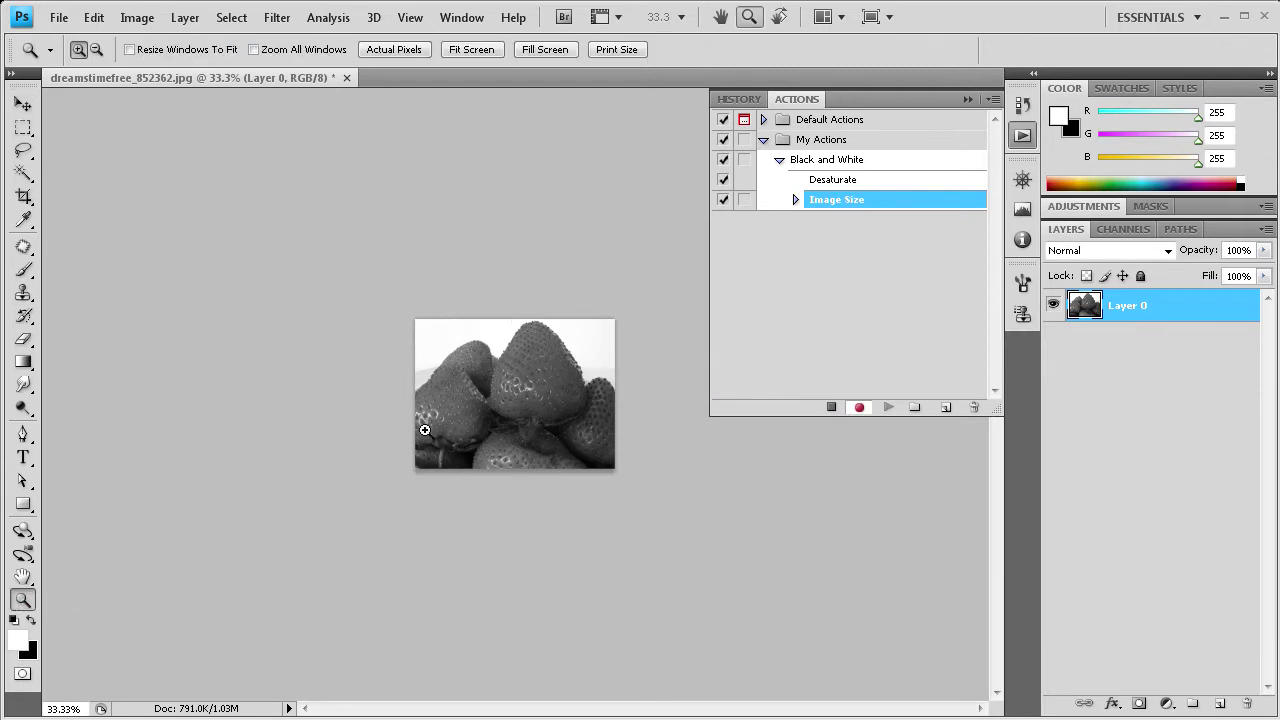
- Zoom the photo in to 100% and switch to the Move tool
{"action": "left_click", "coordinate": [425, 430]}
{"action": "left_click", "coordinate": [425, 430]}
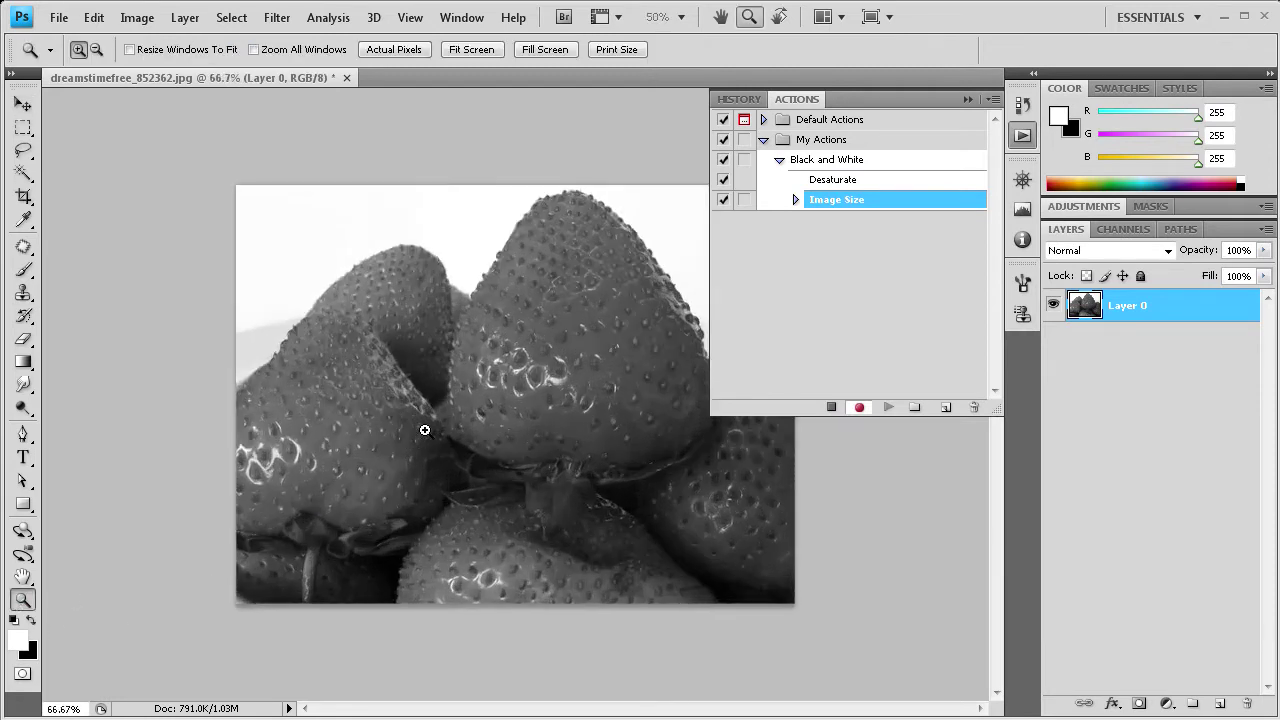
{"action": "left_click", "coordinate": [425, 430]}
{"action": "left_click", "coordinate": [23, 104]}
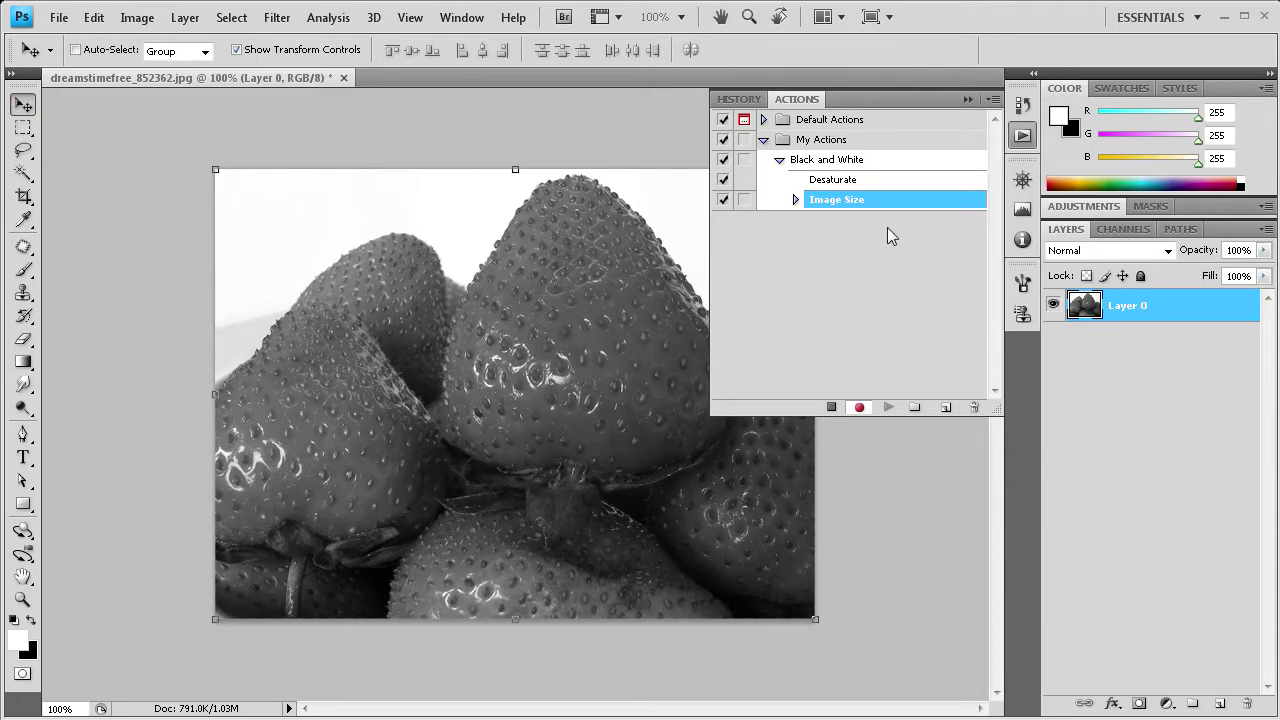
- Export the grayscale strawberries with Save for Web & Devices as a 600×450 JPEG into Edited
{"action": "left_click", "coordinate": [57, 17]}
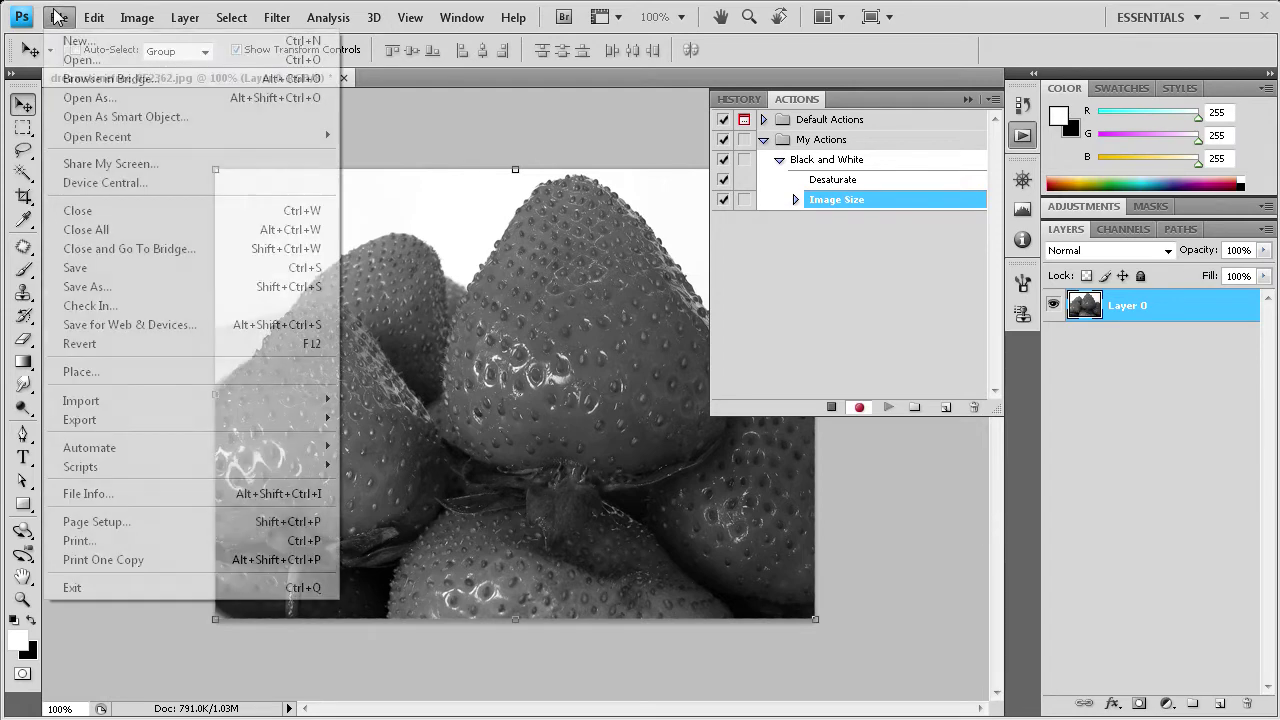
{"action": "left_click", "coordinate": [192, 333]}
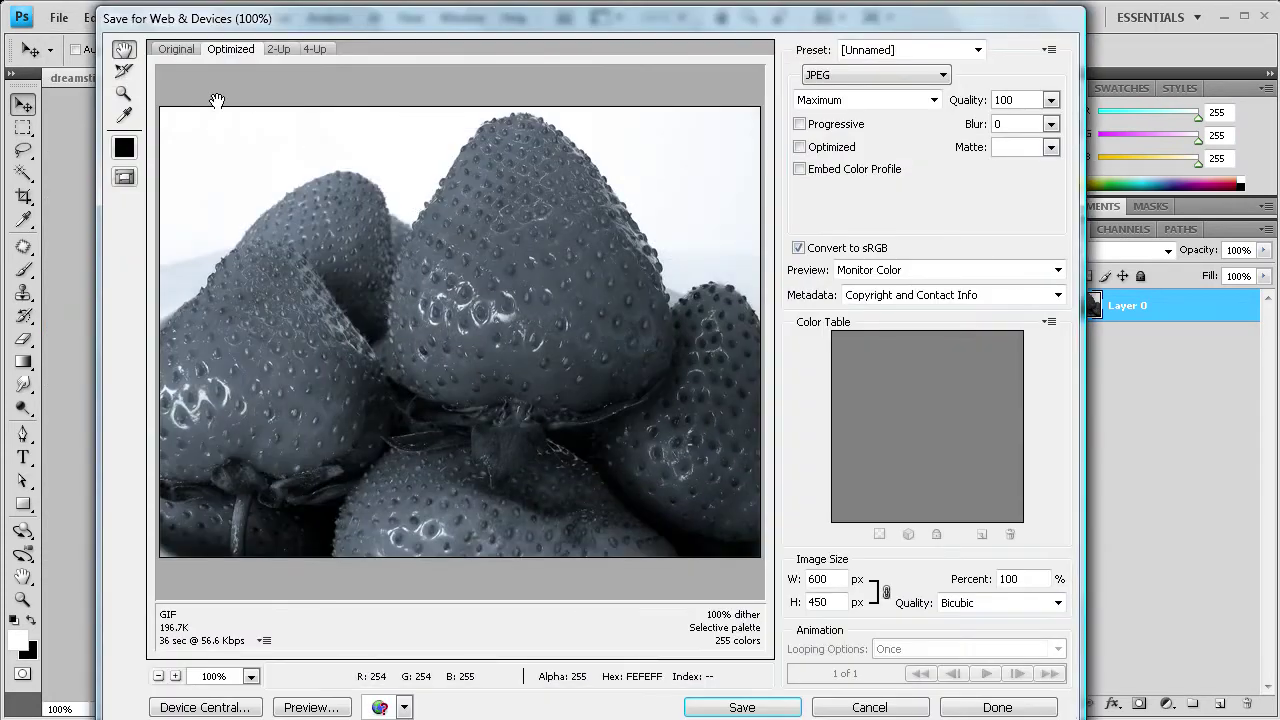
{"action": "left_click", "coordinate": [170, 52]}
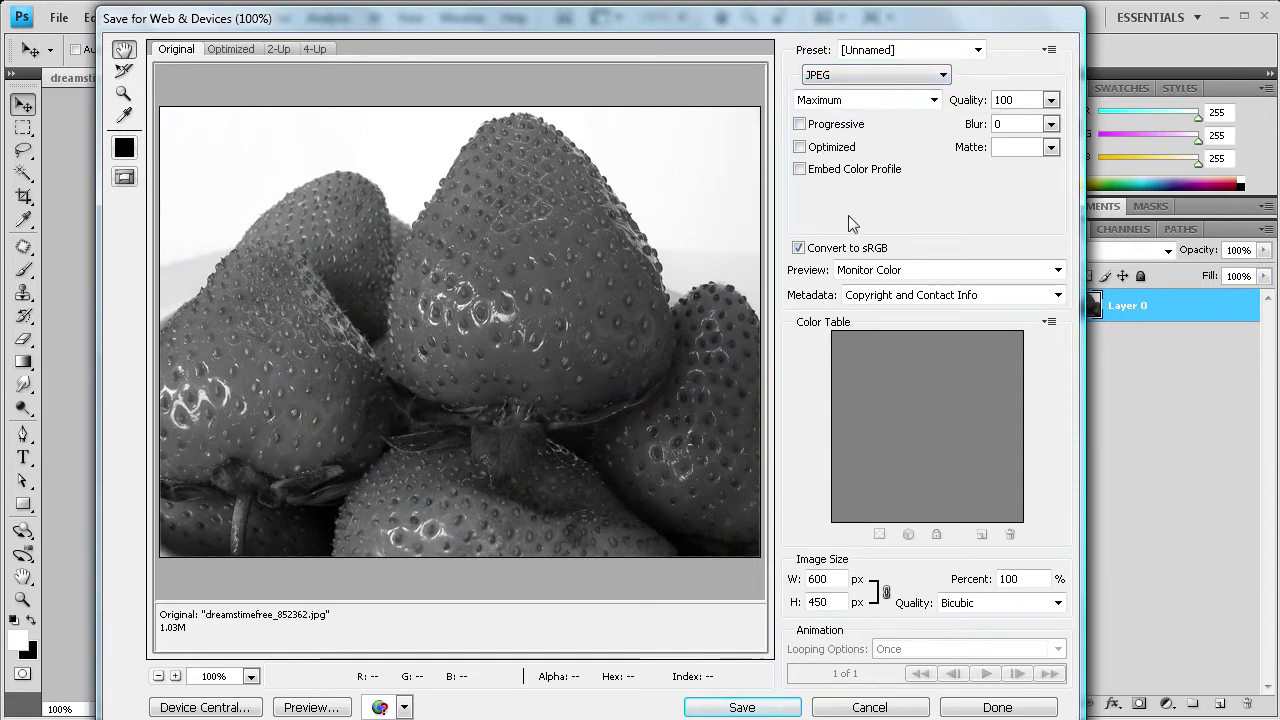
{"action": "left_click", "coordinate": [741, 703]}
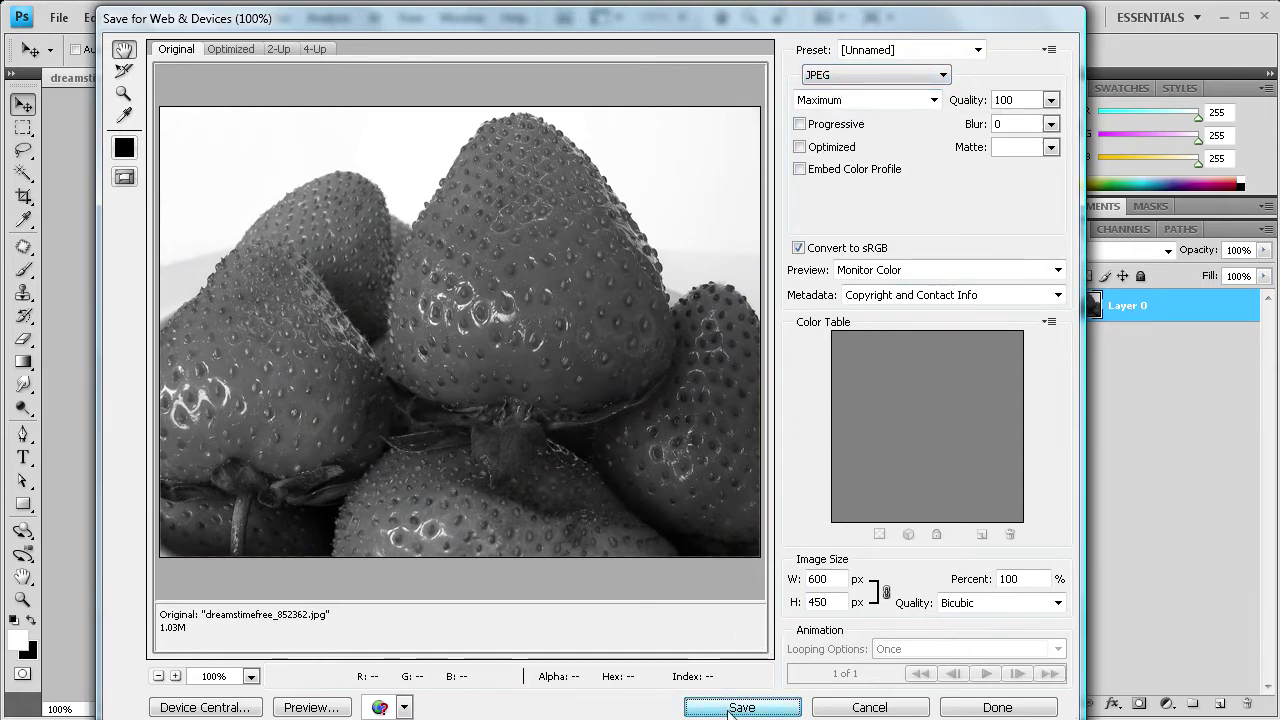
{"action": "left_click_drag", "start_coordinate": [671, 300], "coordinate": [423, 22]}
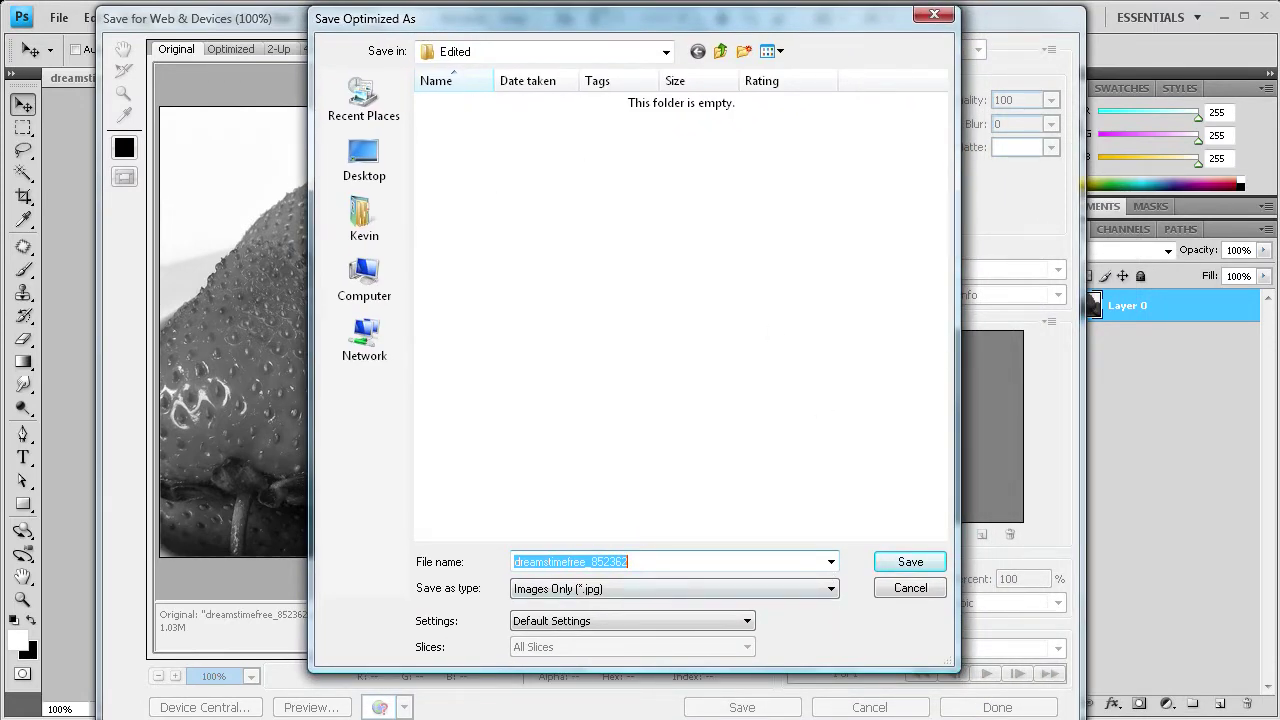
{"action": "key", "text": "alt+Tab"}
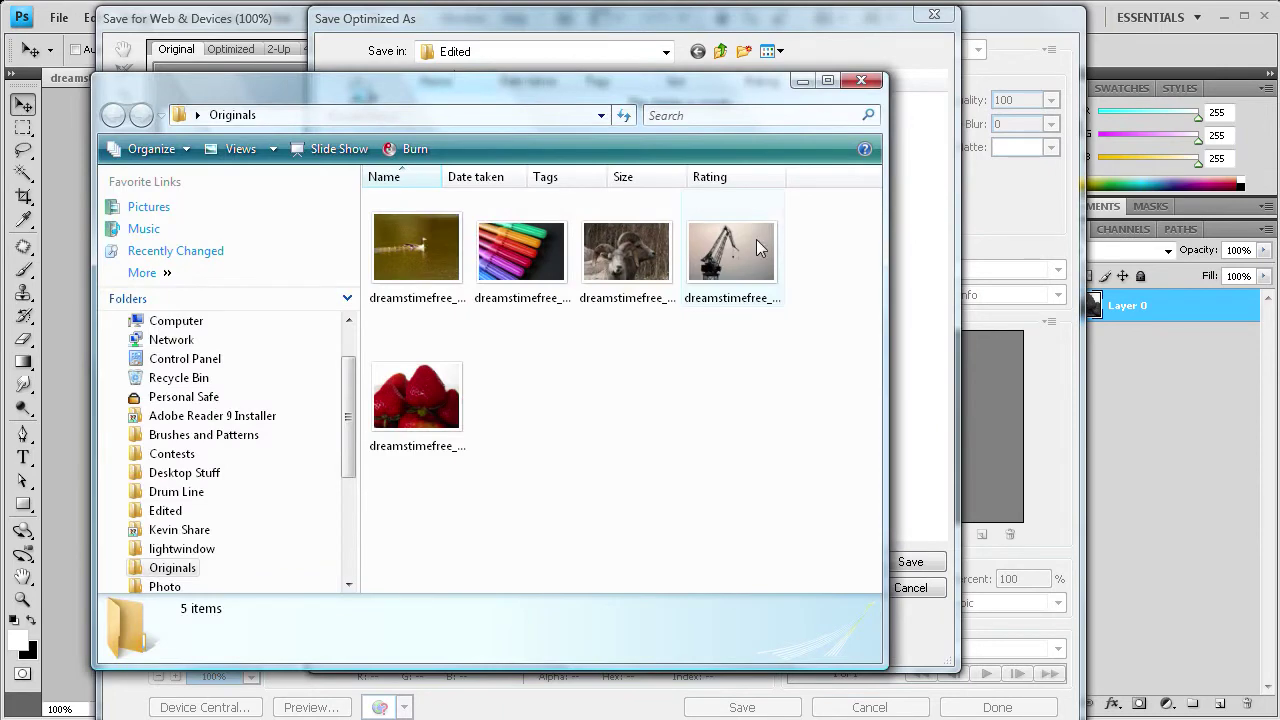
{"action": "left_click", "coordinate": [803, 81]}
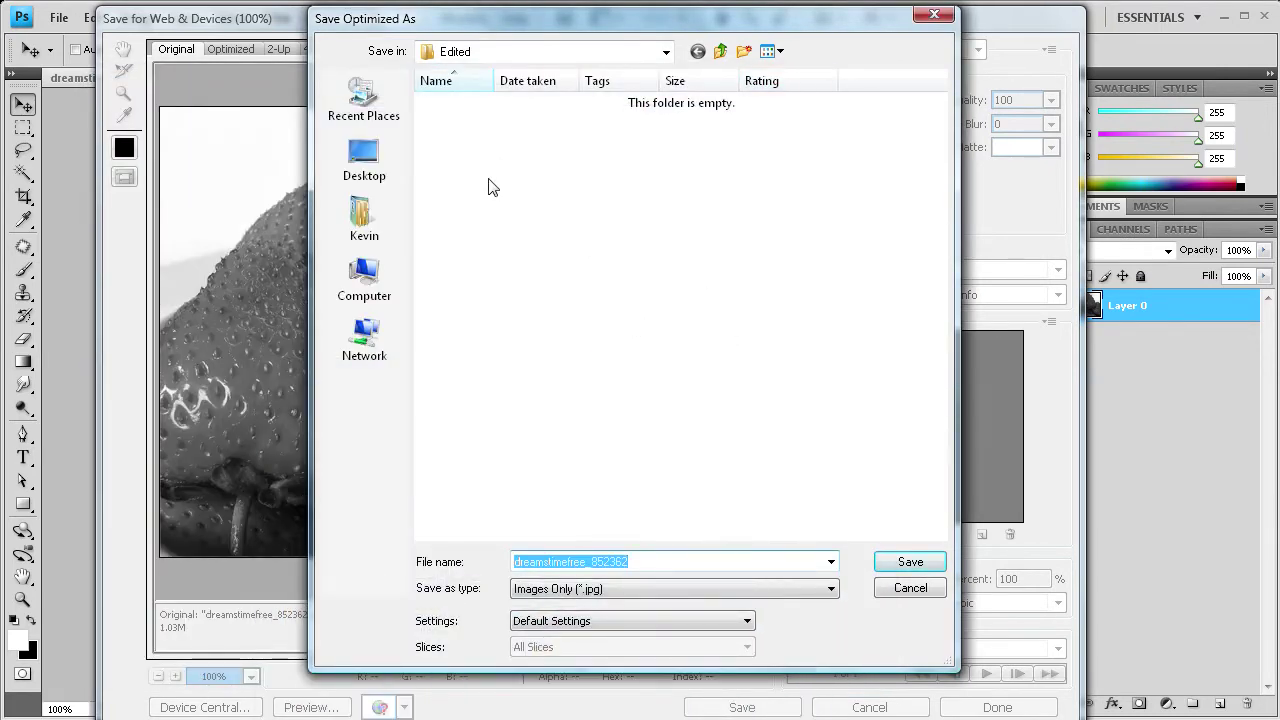
{"action": "left_click", "coordinate": [925, 562]}
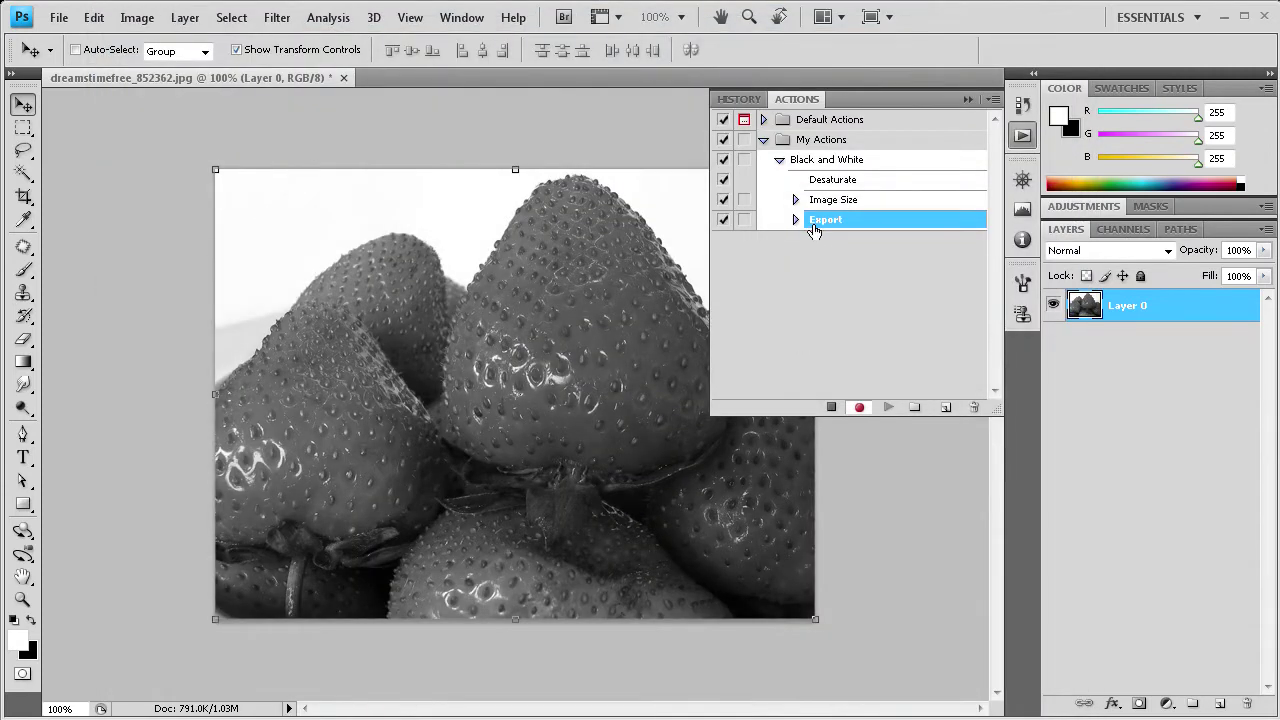
- Close the strawberry document without saving and stop recording the action
{"action": "left_click", "coordinate": [342, 77]}
{"action": "left_click", "coordinate": [683, 303]}
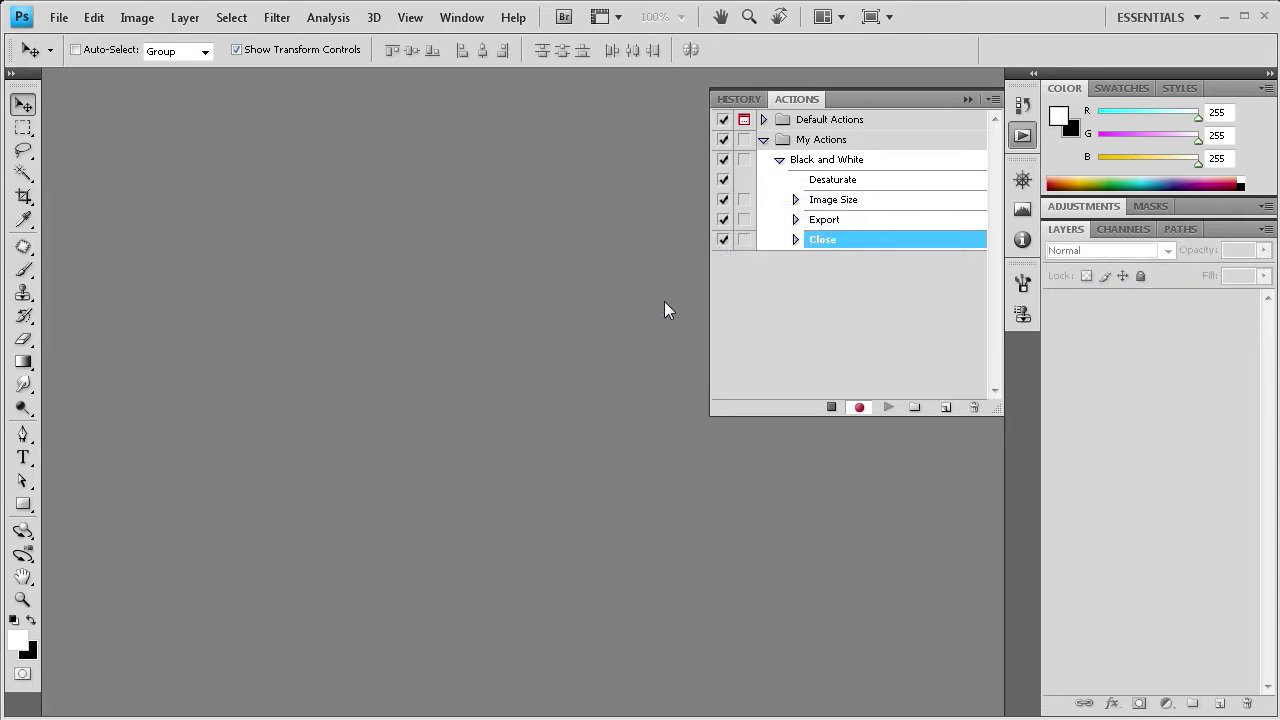
{"action": "left_click", "coordinate": [830, 408]}
{"action": "left_click", "coordinate": [821, 204]}
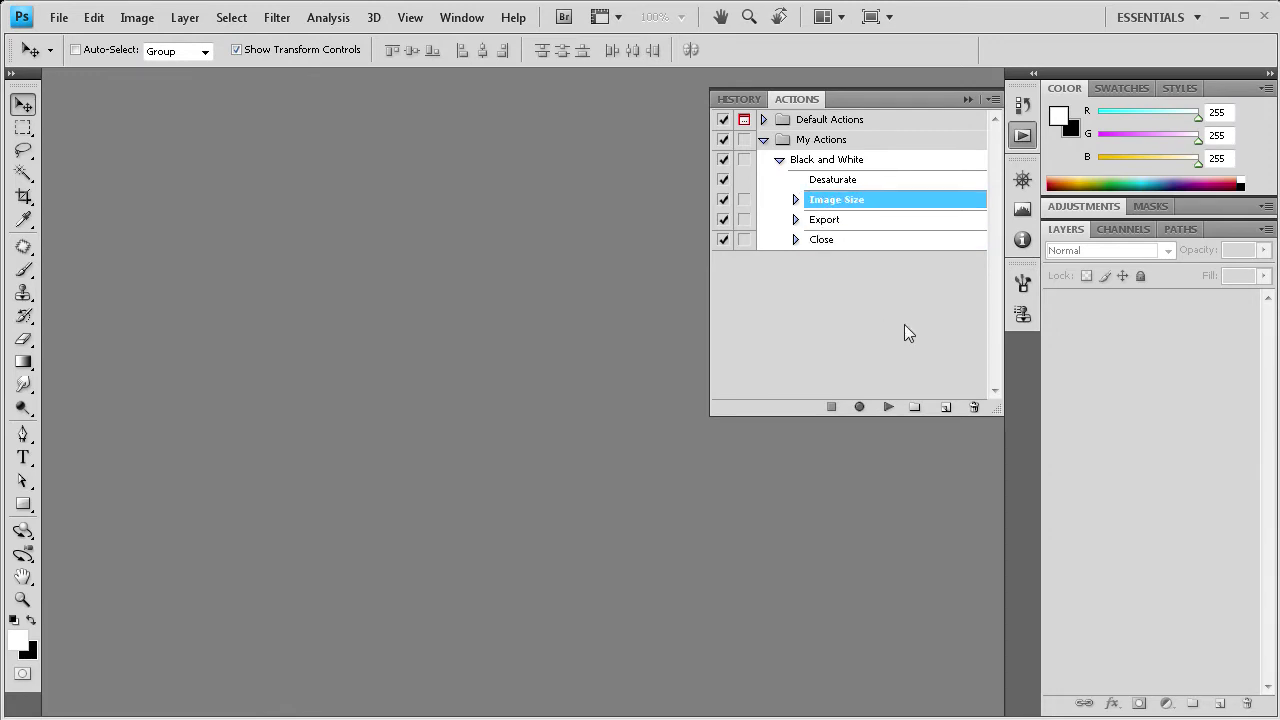
{"action": "left_click", "coordinate": [822, 221]}
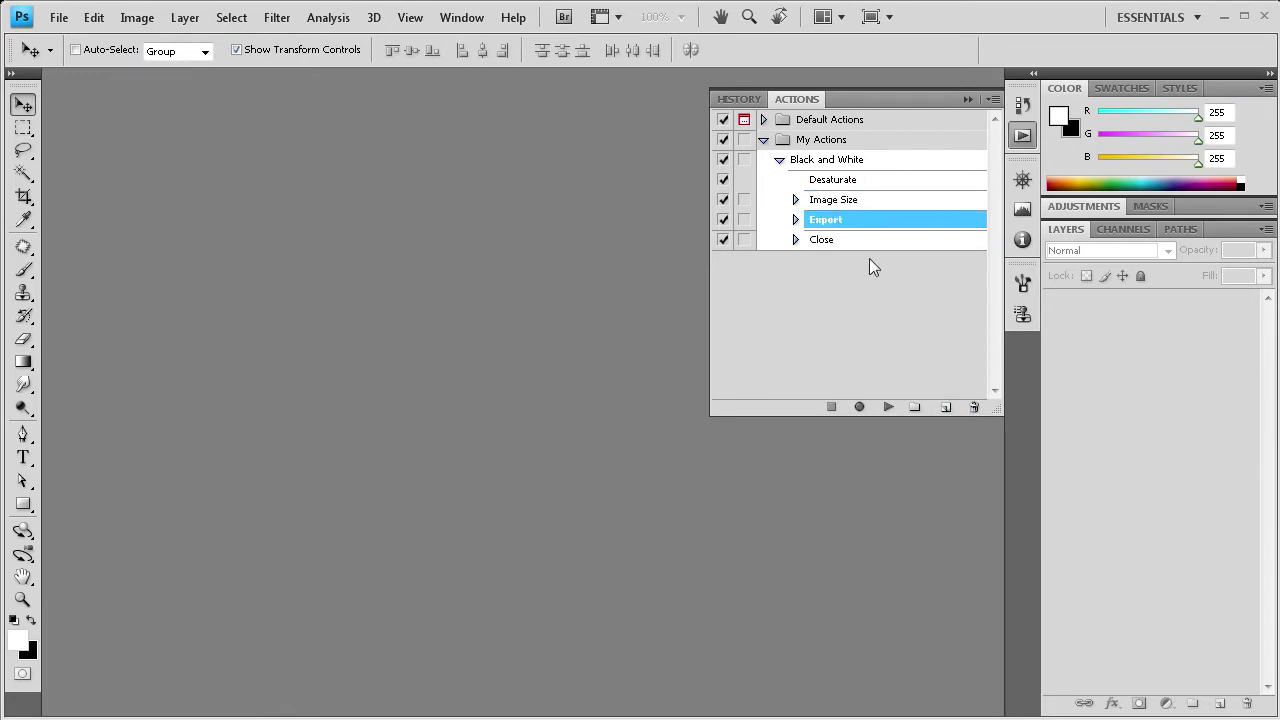
{"action": "left_click", "coordinate": [796, 200]}
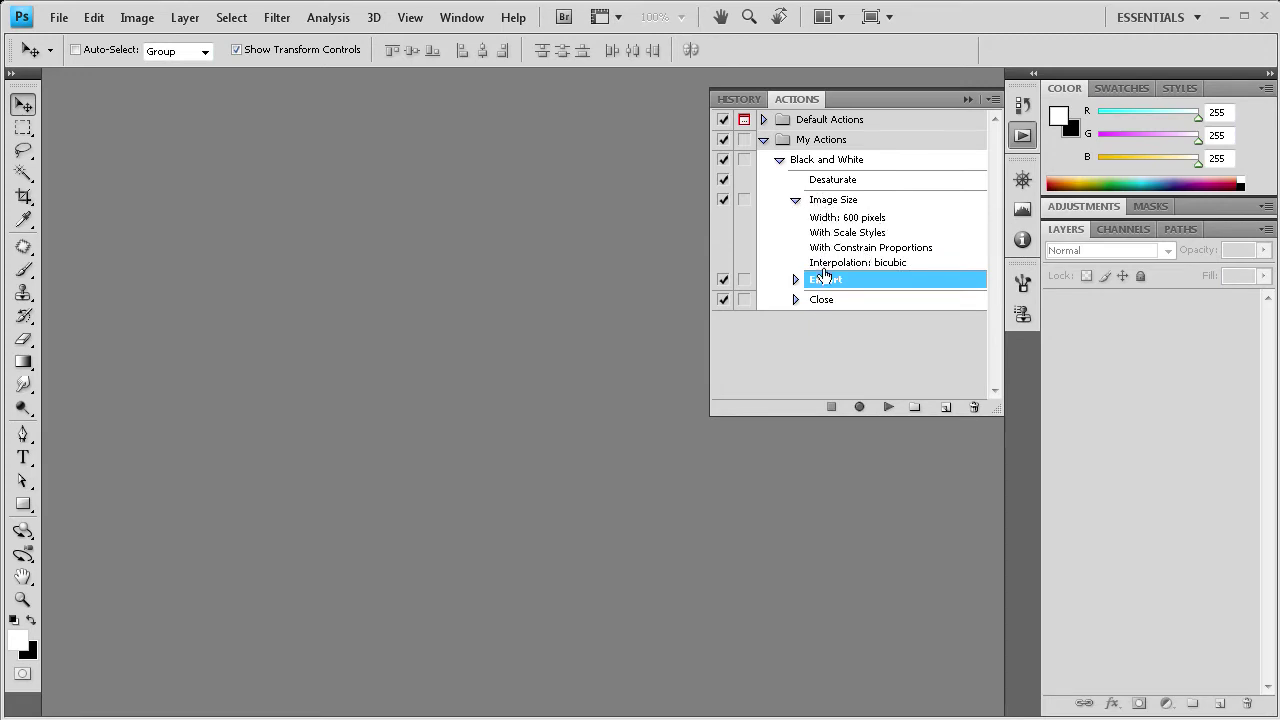
{"action": "left_click", "coordinate": [795, 200]}
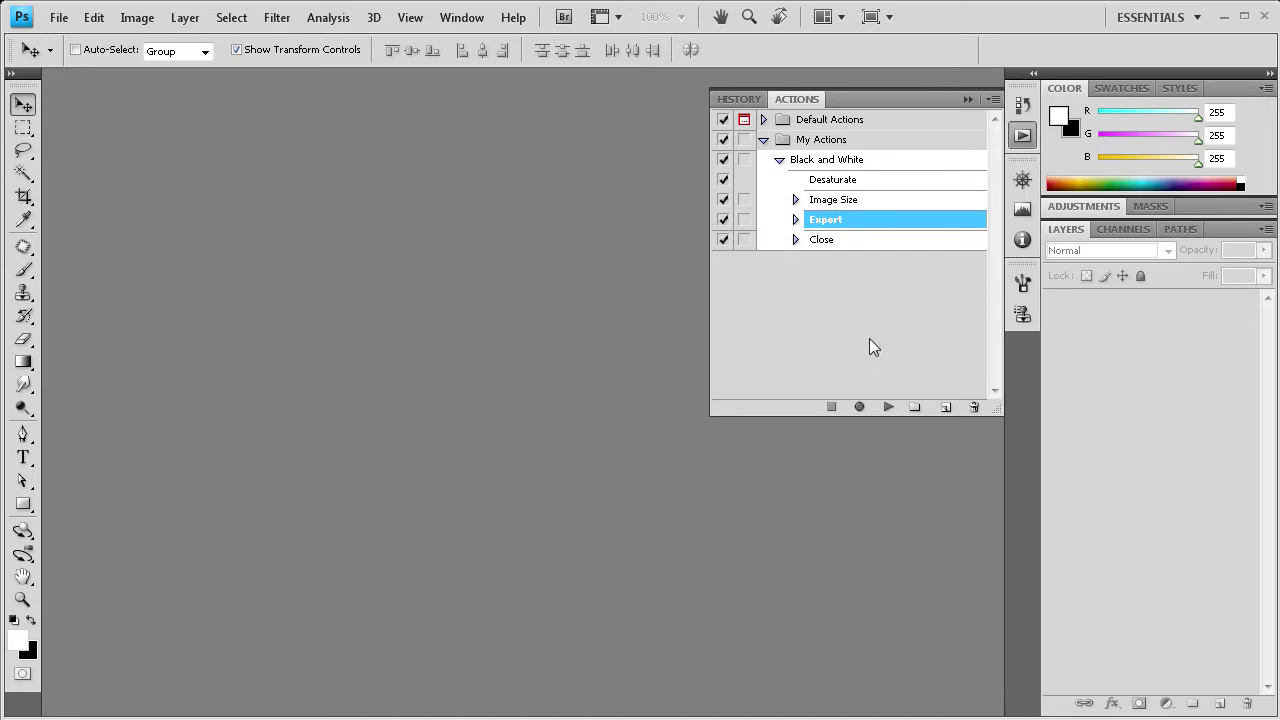
{"action": "left_click", "coordinate": [819, 204]}
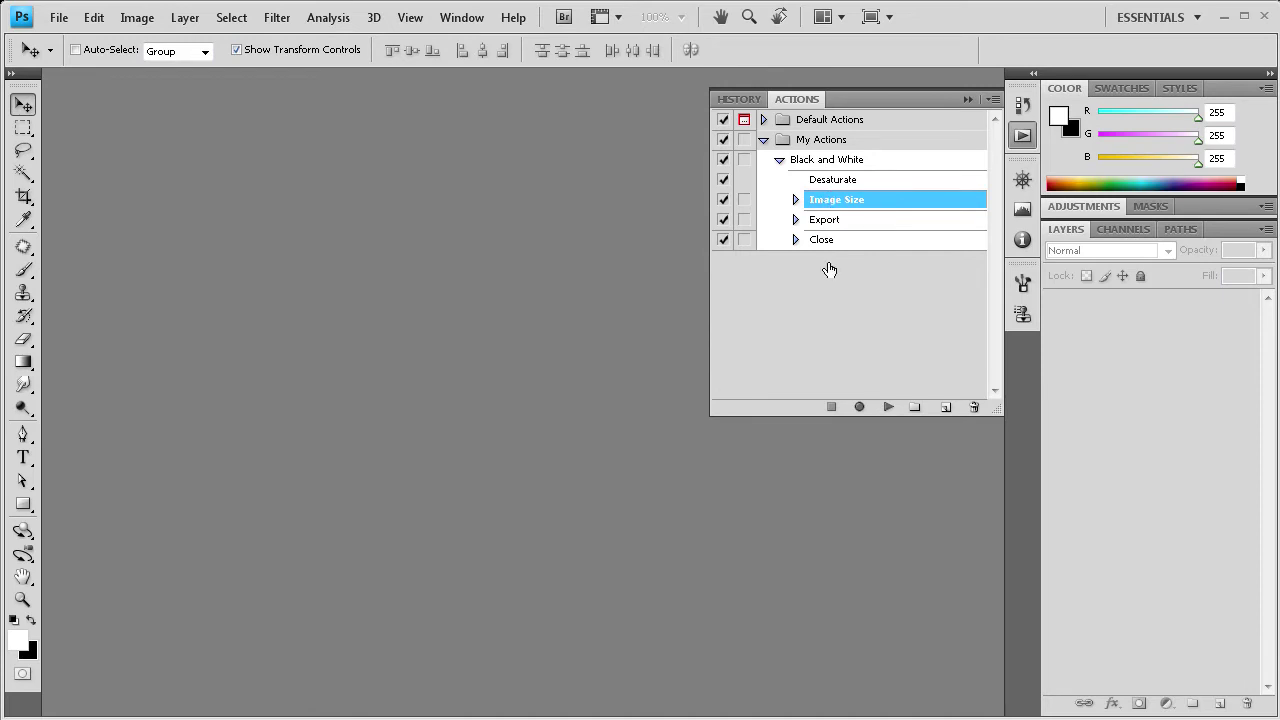
{"action": "left_click", "coordinate": [859, 407]}
{"action": "left_click", "coordinate": [831, 407]}
{"action": "left_click", "coordinate": [62, 18]}
{"action": "left_click", "coordinate": [93, 17]}
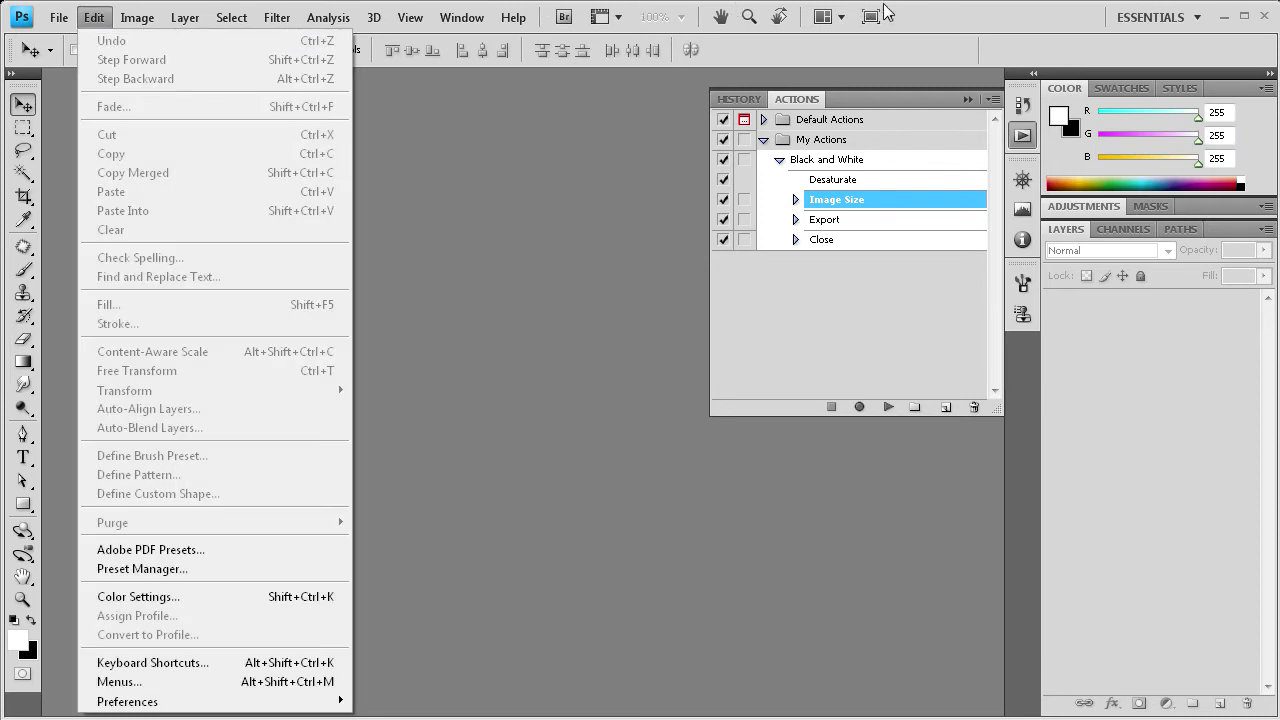
- Delete the test JPEG dreamstimefree_852362 from the Edited folder and minimize Explorer
{"action": "key", "text": "Escape"}
{"action": "key", "text": "alt+Tab"}
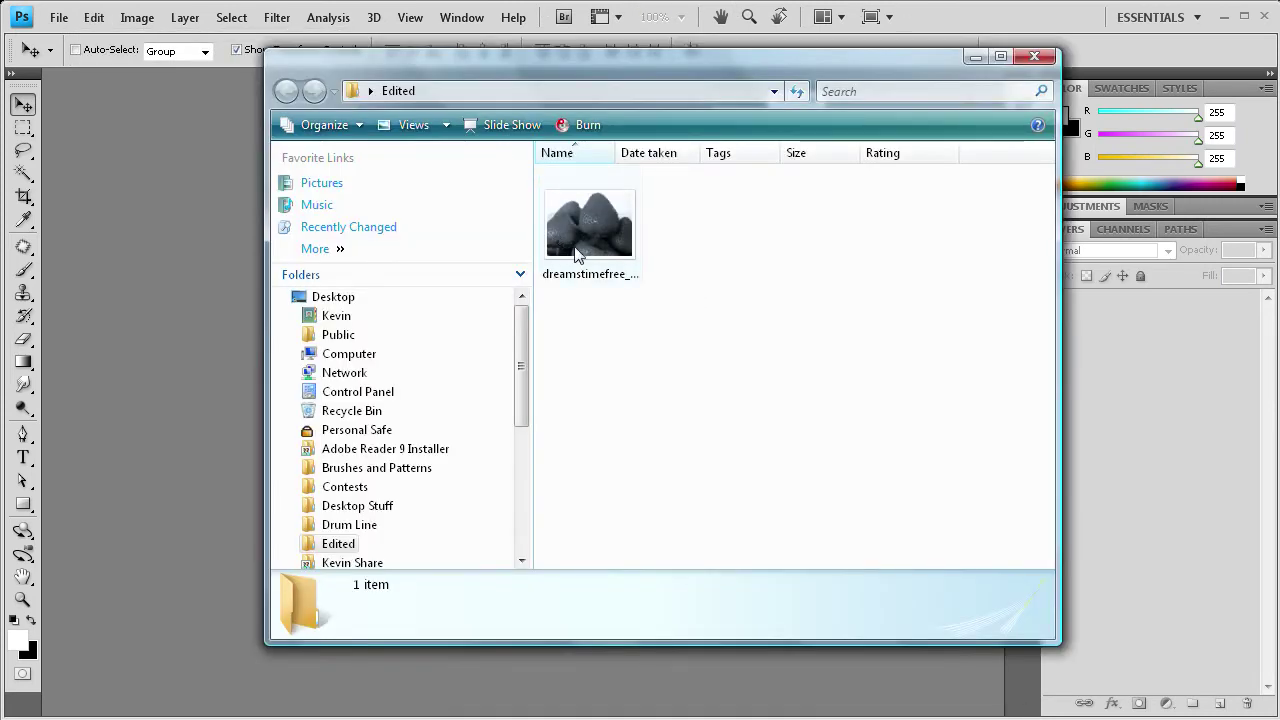
{"action": "left_click", "coordinate": [574, 221]}
{"action": "key", "text": "Delete"}
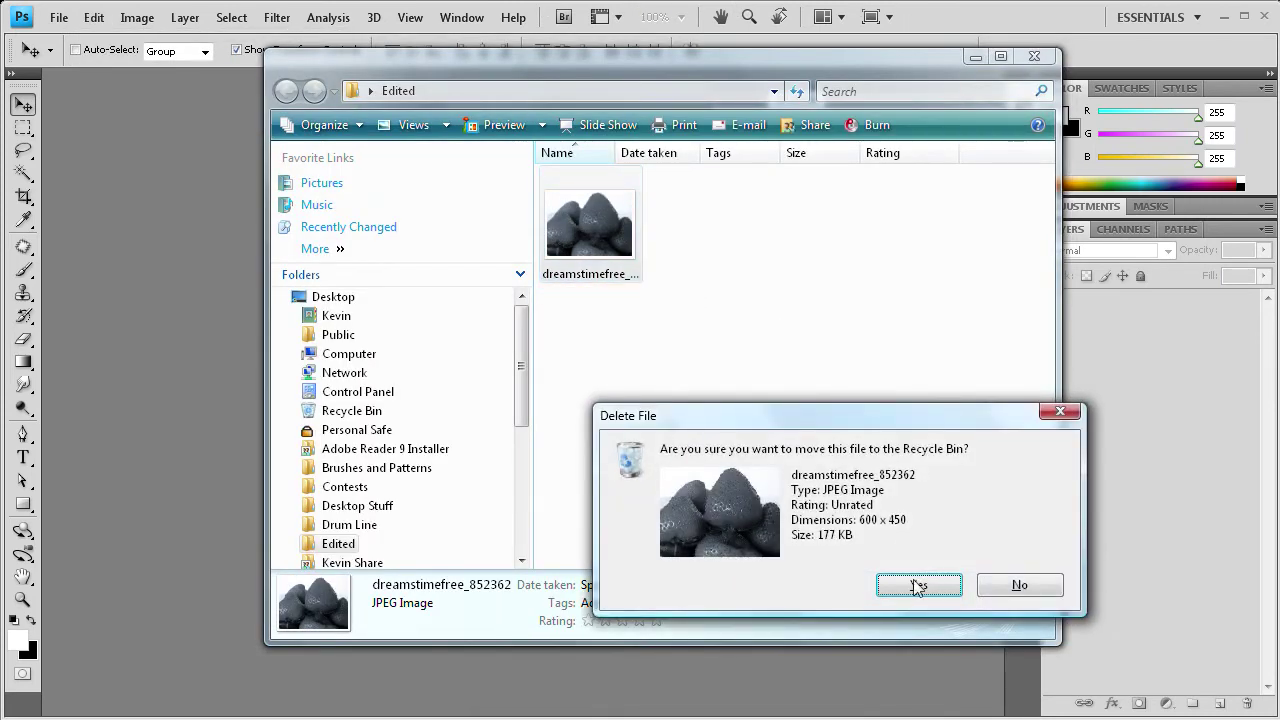
{"action": "left_click", "coordinate": [912, 584]}
{"action": "left_click", "coordinate": [981, 63]}
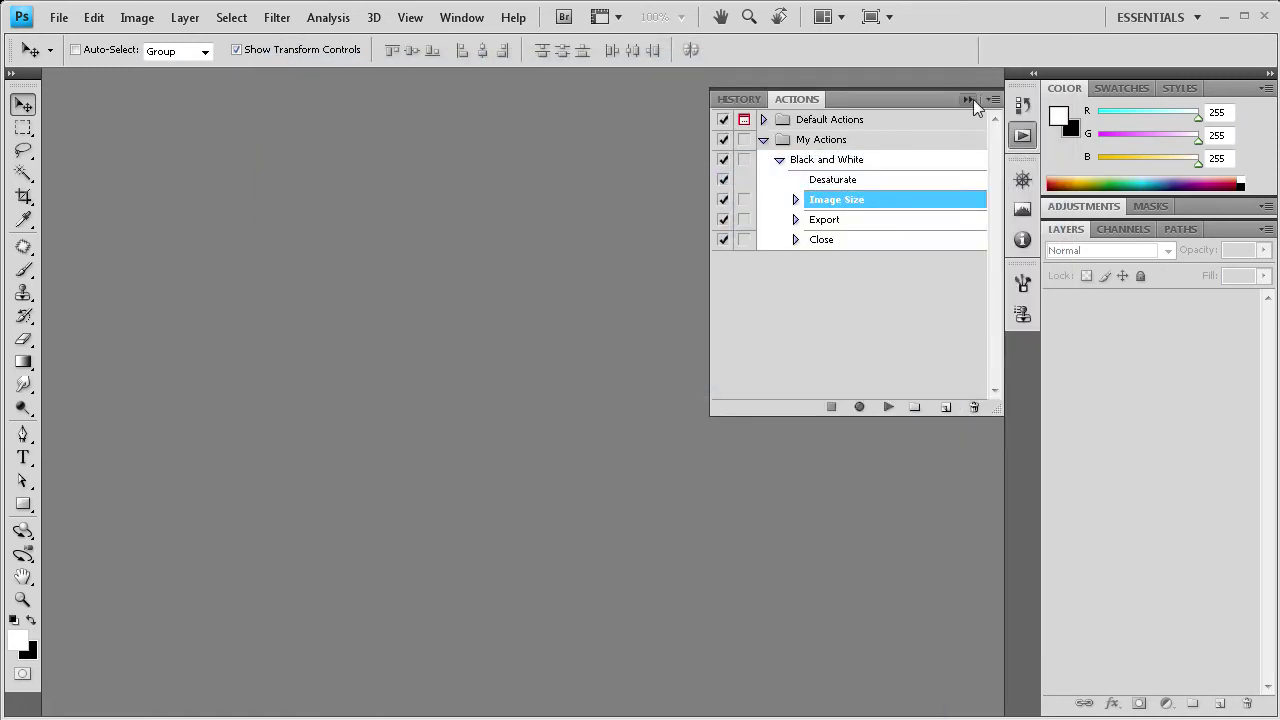
{"action": "left_click", "coordinate": [53, 19]}
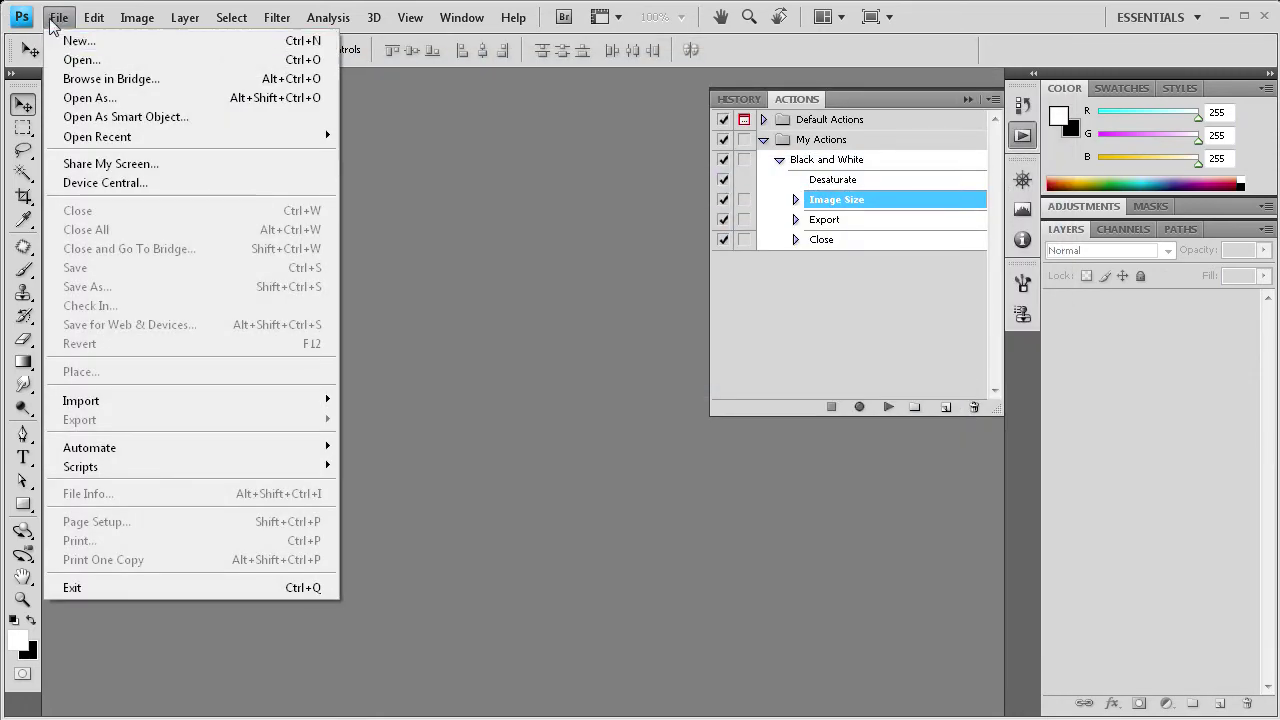
- Open the markers photo dreamstimefree_748866.jpg and play the Black and White action on it
{"action": "left_click", "coordinate": [80, 59]}
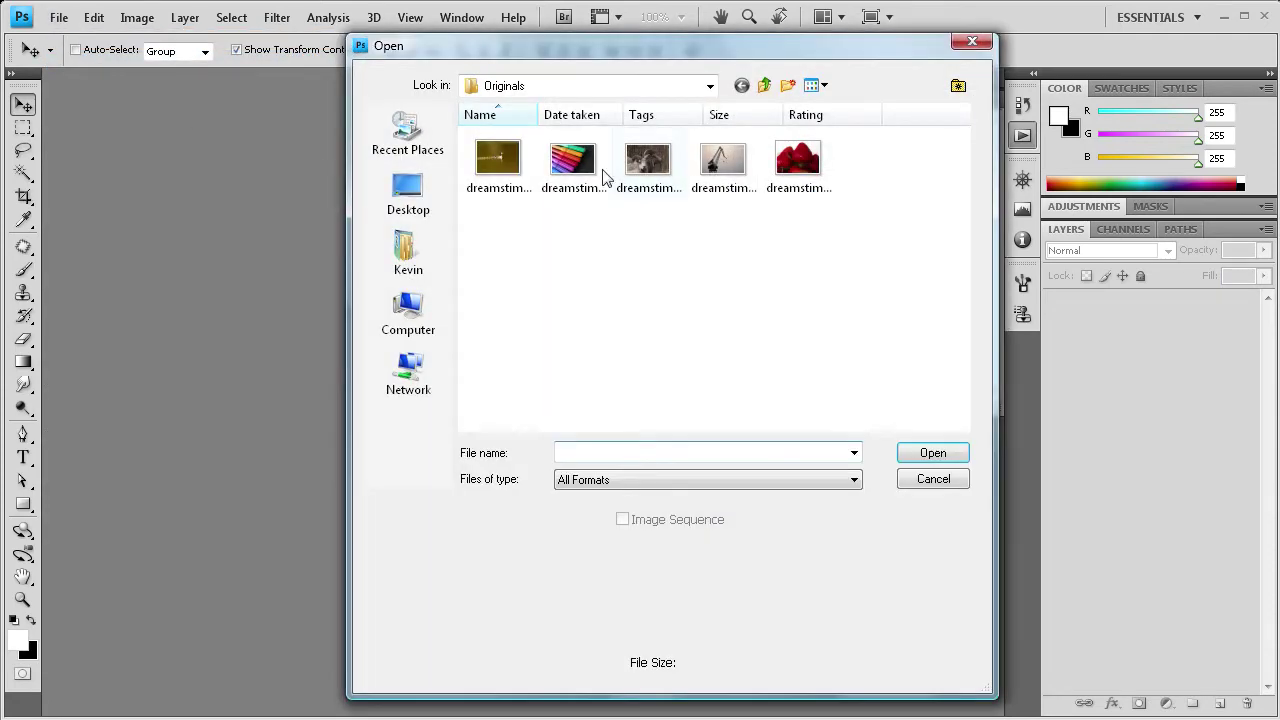
{"action": "left_click", "coordinate": [583, 176]}
{"action": "left_click", "coordinate": [946, 449]}
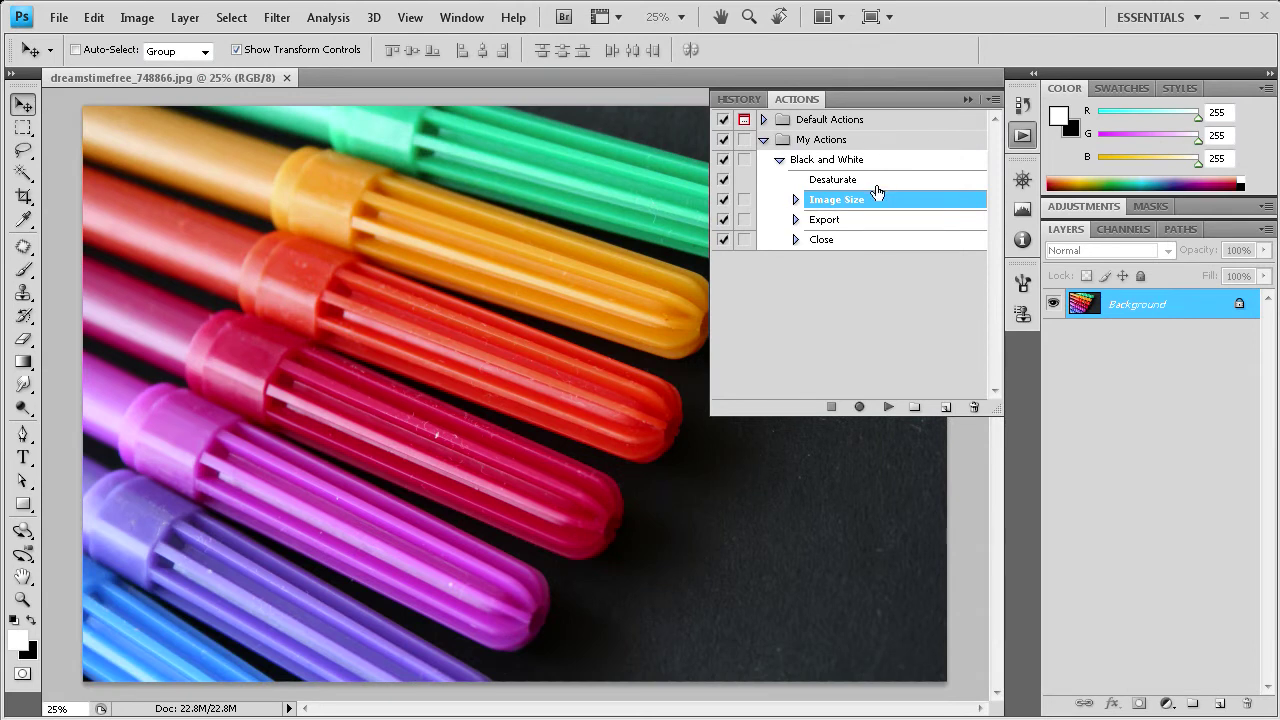
{"action": "left_click", "coordinate": [822, 163]}
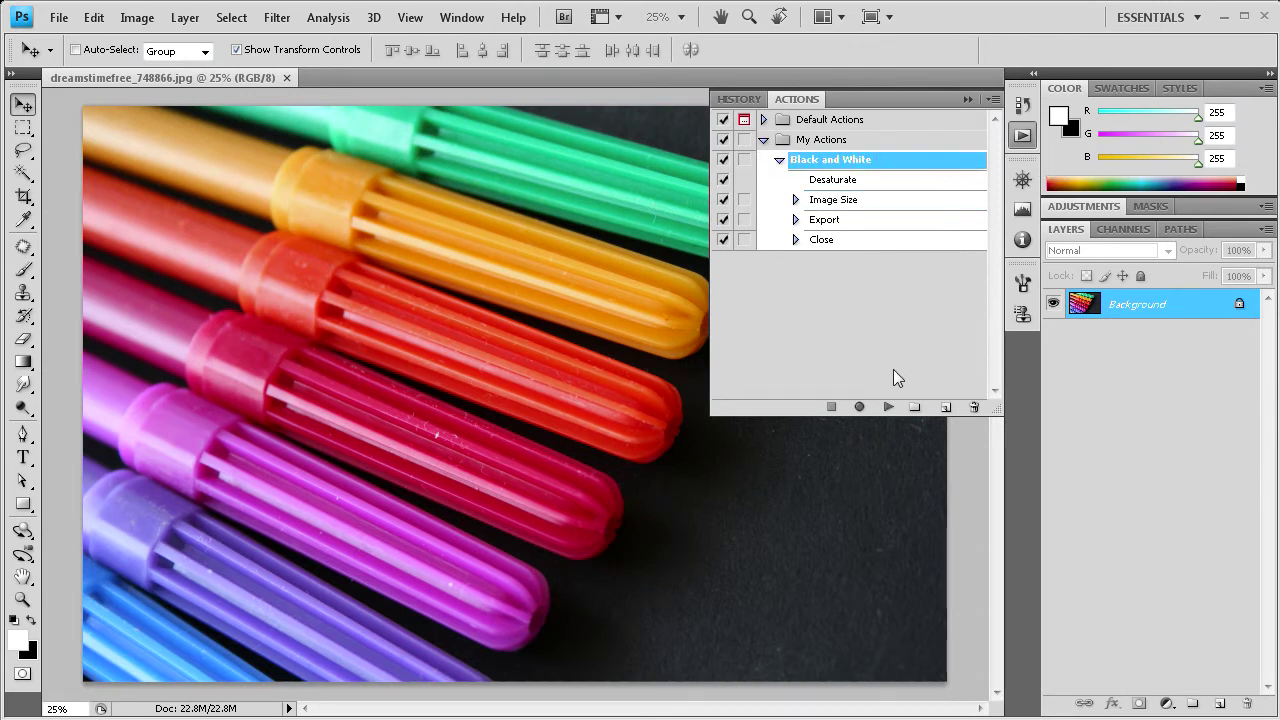
{"action": "left_click", "coordinate": [887, 407]}
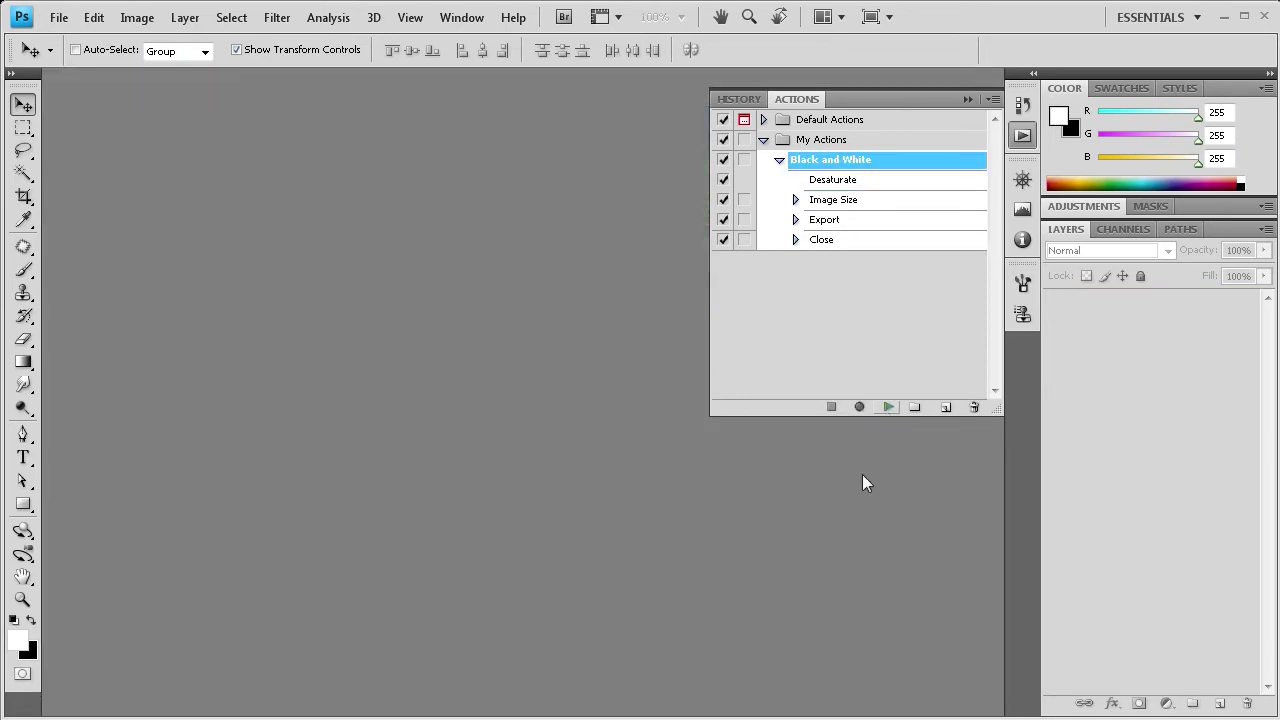
- Delete the leftover 600 × 400 markers test JPEG from the Edited folder and close Explorer
{"action": "key", "text": "alt+Tab"}
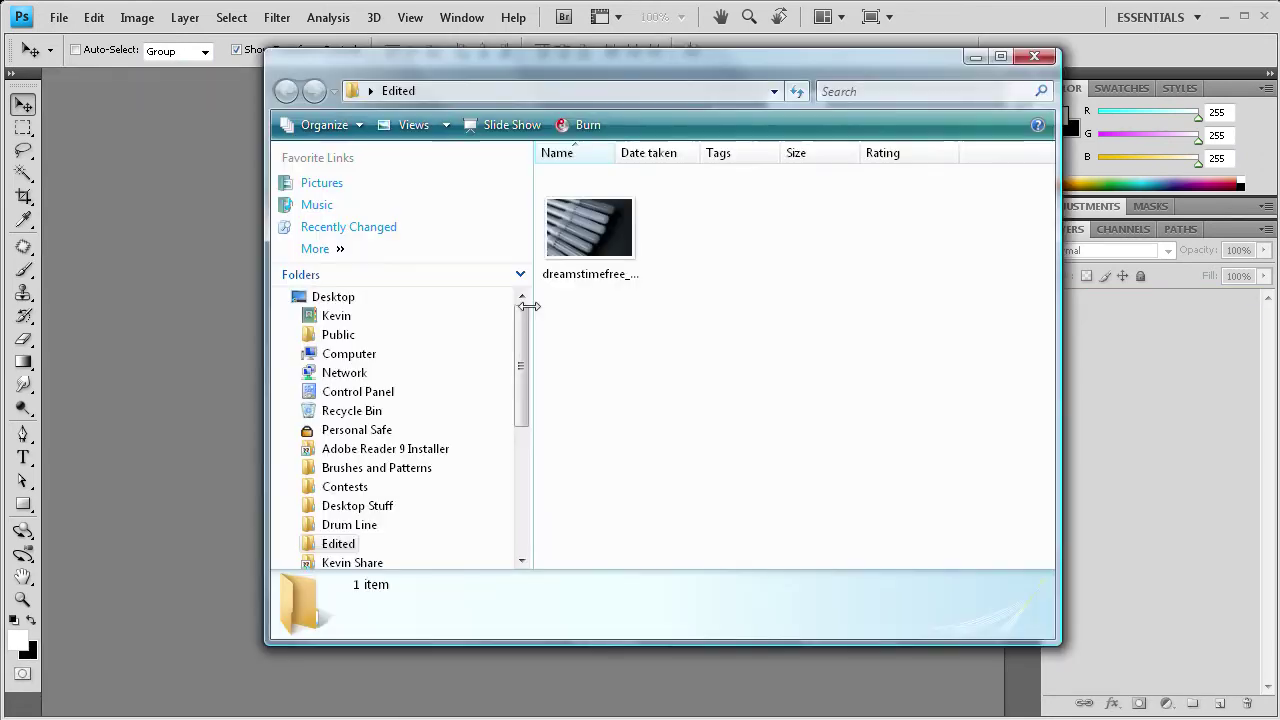
{"action": "left_click", "coordinate": [592, 231]}
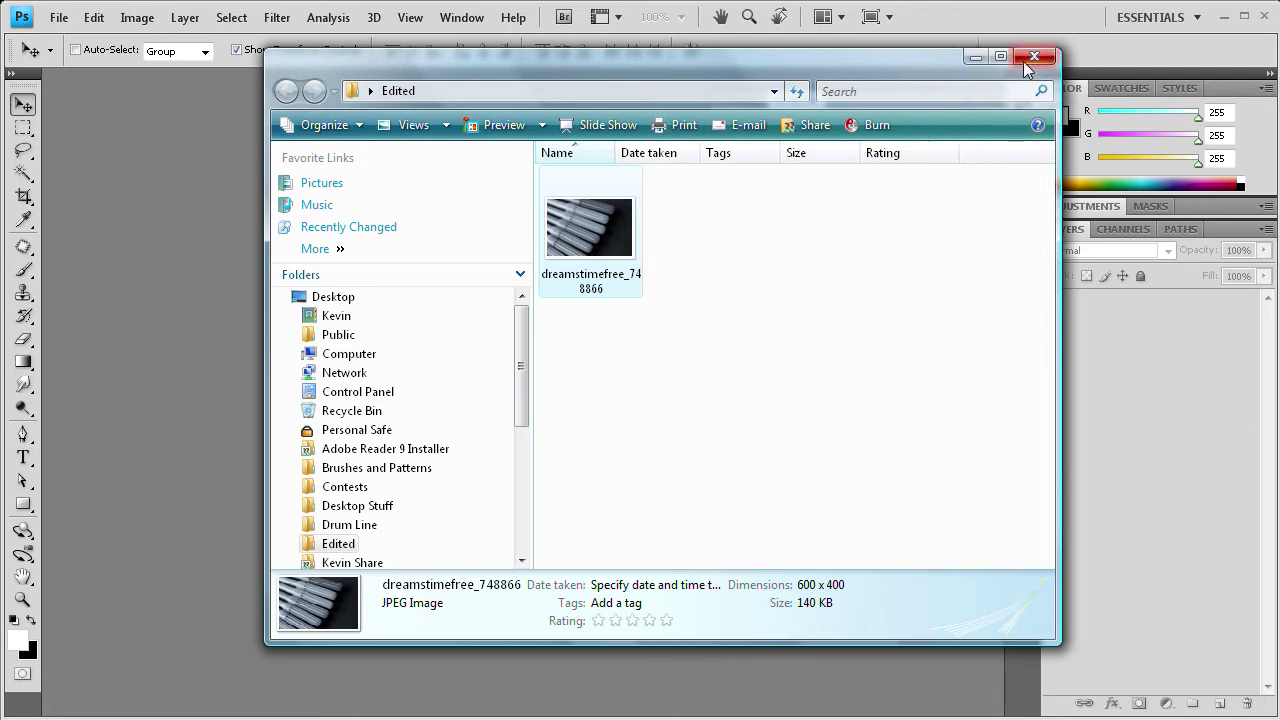
{"action": "key", "text": "Delete"}
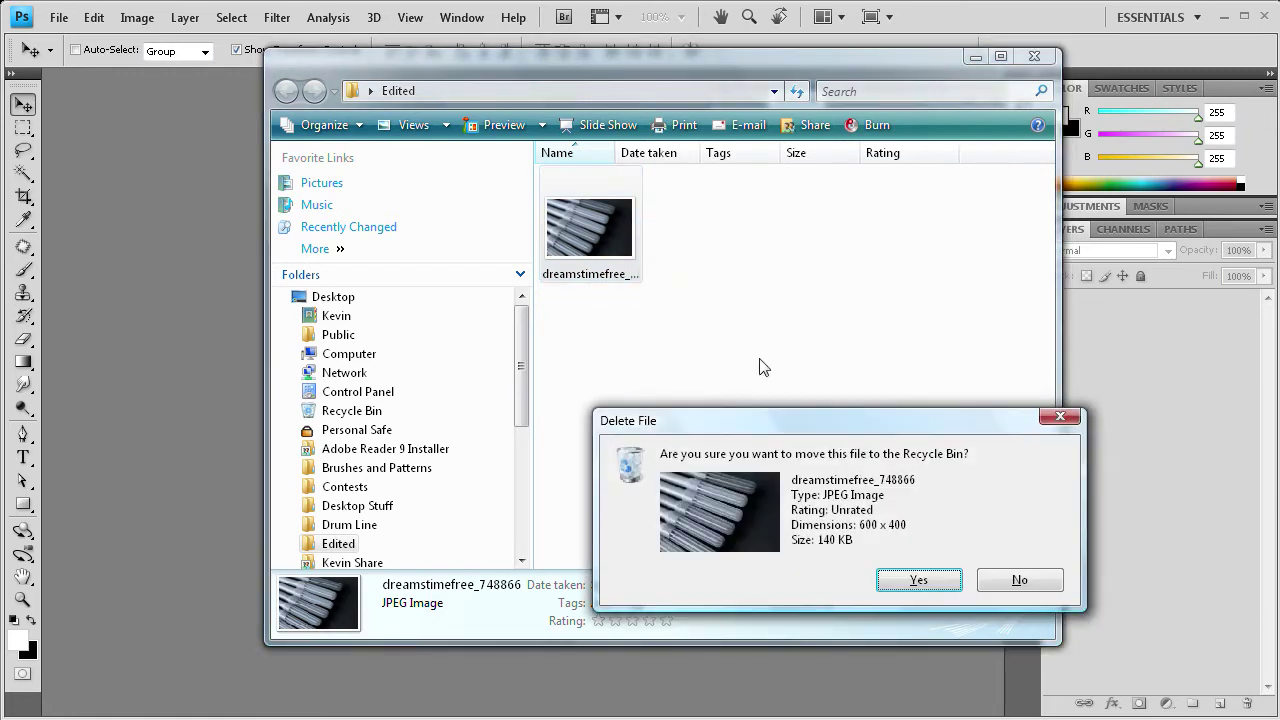
{"action": "left_click", "coordinate": [908, 583]}
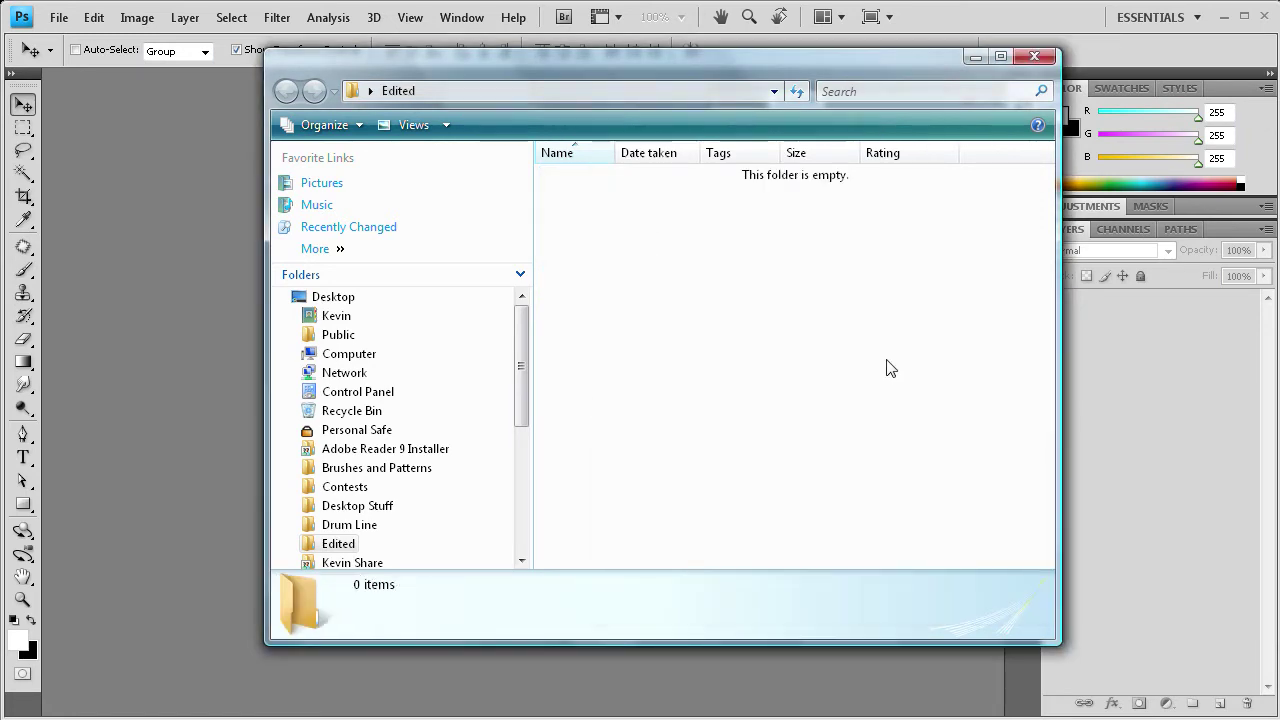
{"action": "left_click", "coordinate": [1034, 56]}
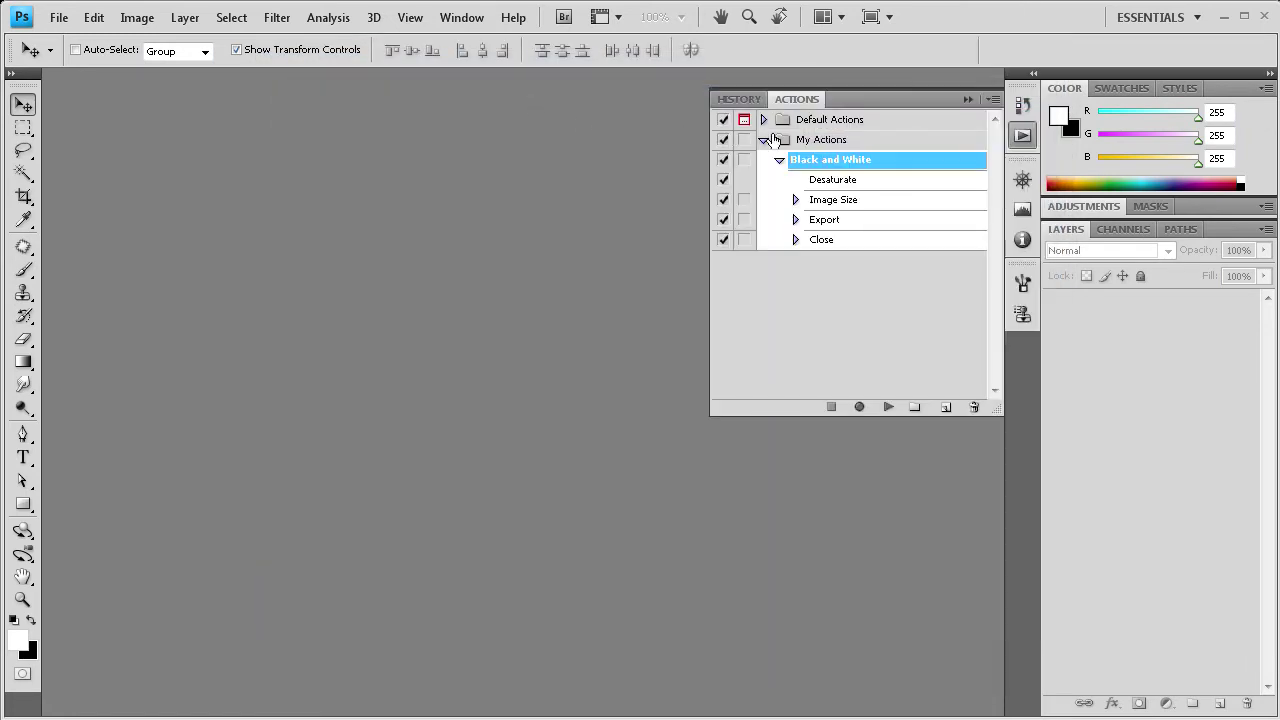
{"action": "left_click", "coordinate": [59, 18]}
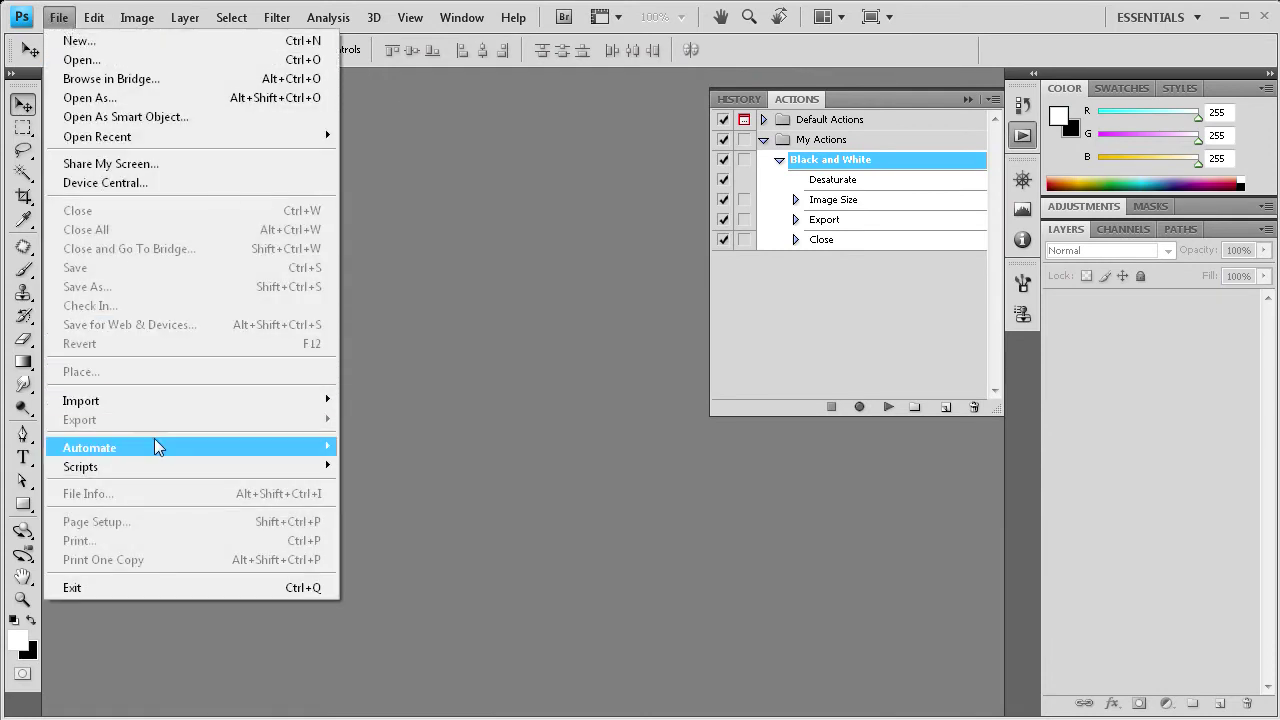
- Open File > Automate > Batch and select the Black and White action from My Actions
{"action": "mouse_move", "coordinate": [154, 440]}
{"action": "left_click", "coordinate": [377, 451]}
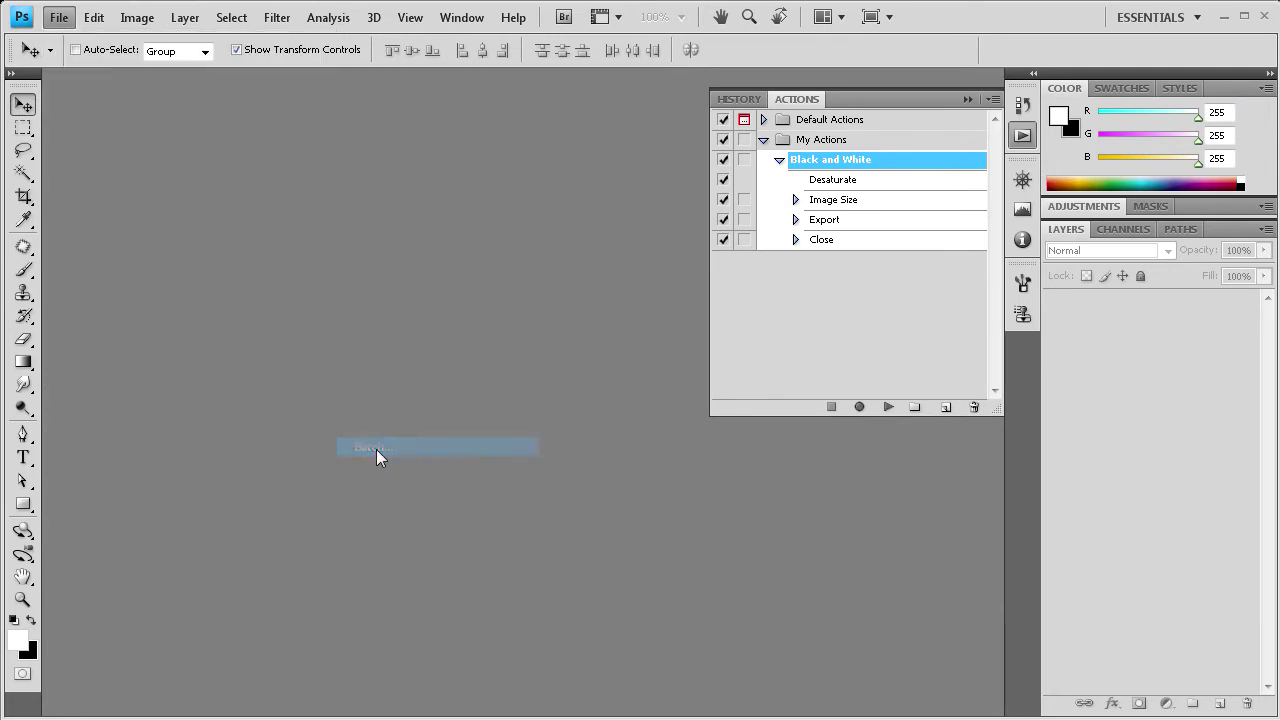
{"action": "left_click_drag", "start_coordinate": [394, 141], "coordinate": [203, 49]}
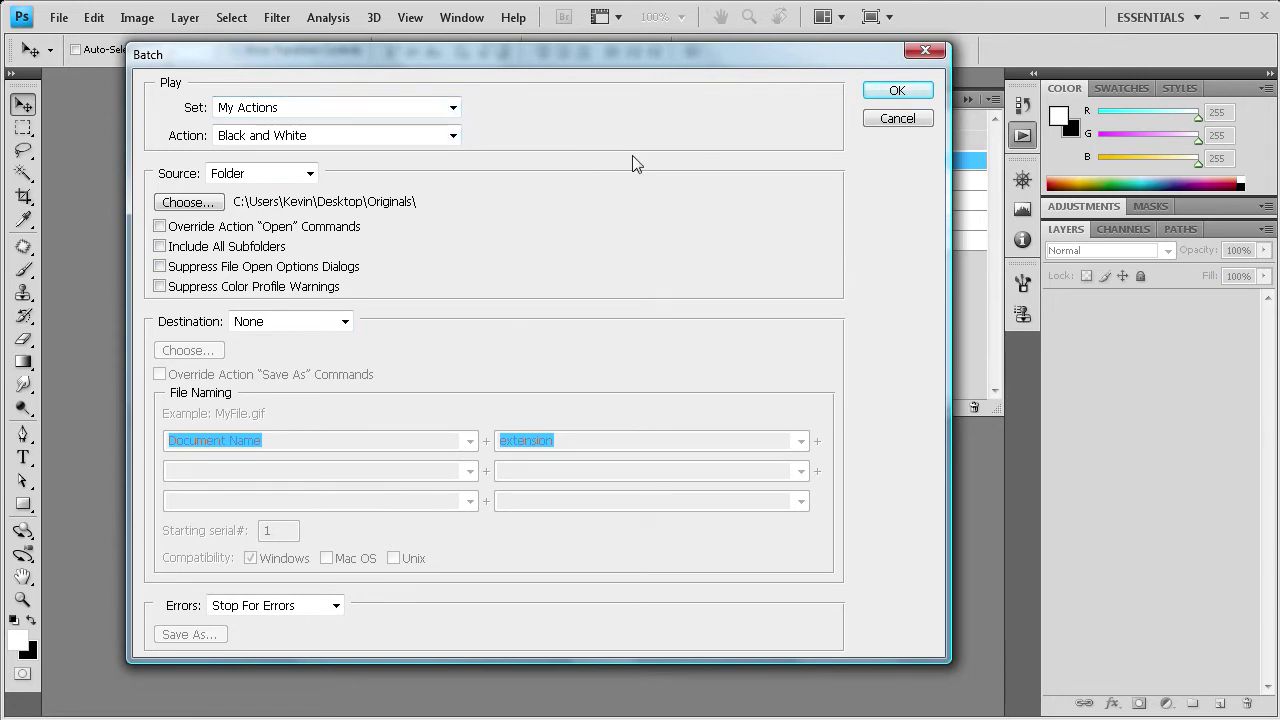
{"action": "left_click", "coordinate": [446, 107]}
{"action": "left_click", "coordinate": [264, 145]}
{"action": "left_click", "coordinate": [446, 136]}
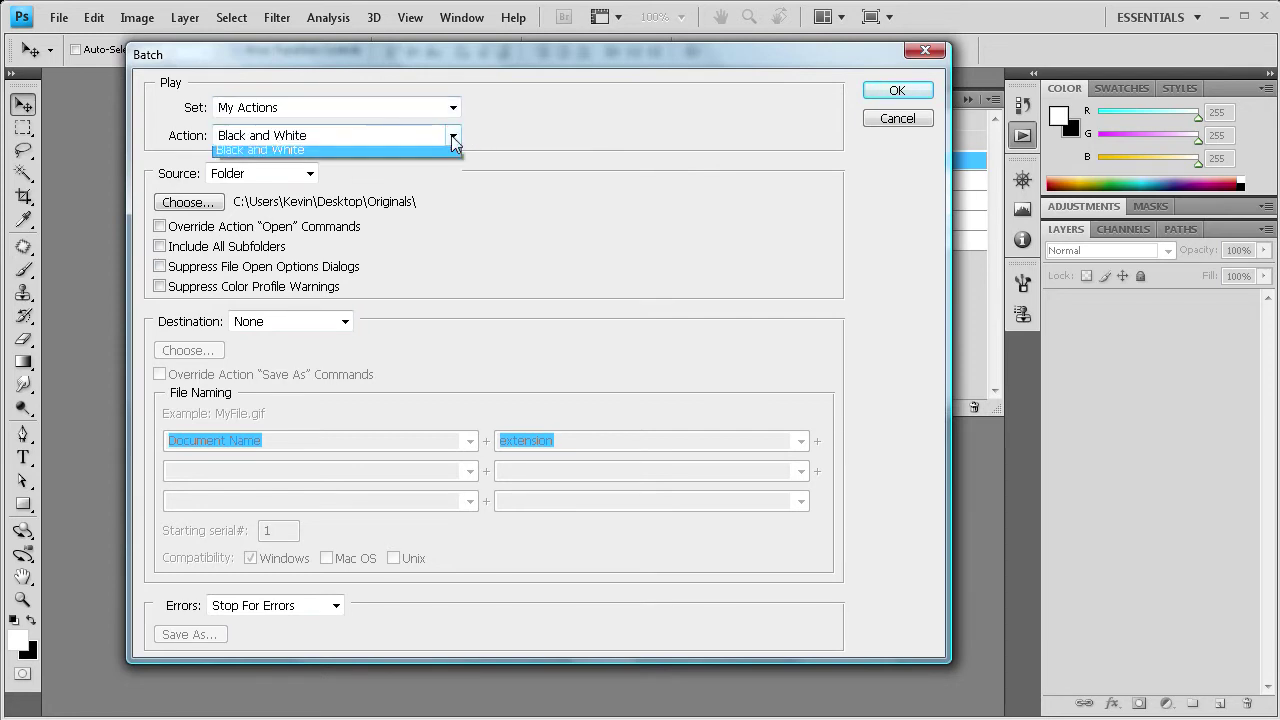
{"action": "left_click", "coordinate": [262, 158]}
- Set the batch source to the Originals folder and run the batch
{"action": "left_click", "coordinate": [310, 173]}
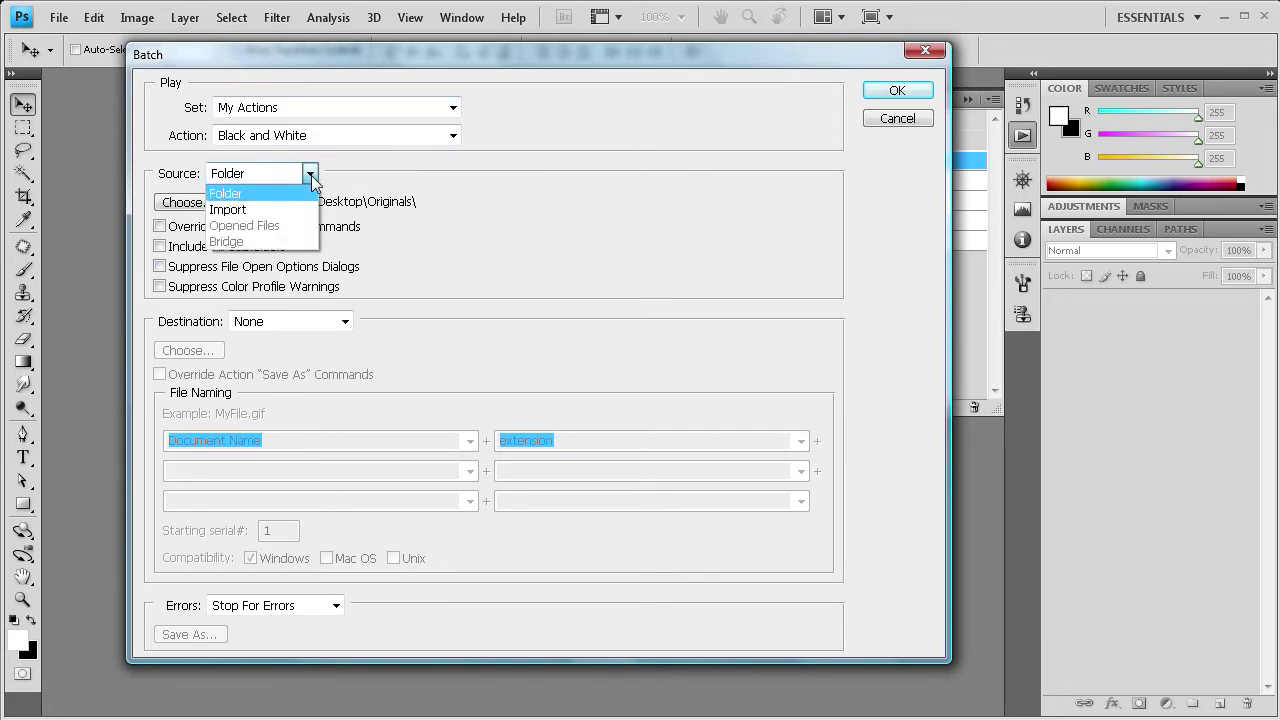
{"action": "left_click", "coordinate": [232, 196]}
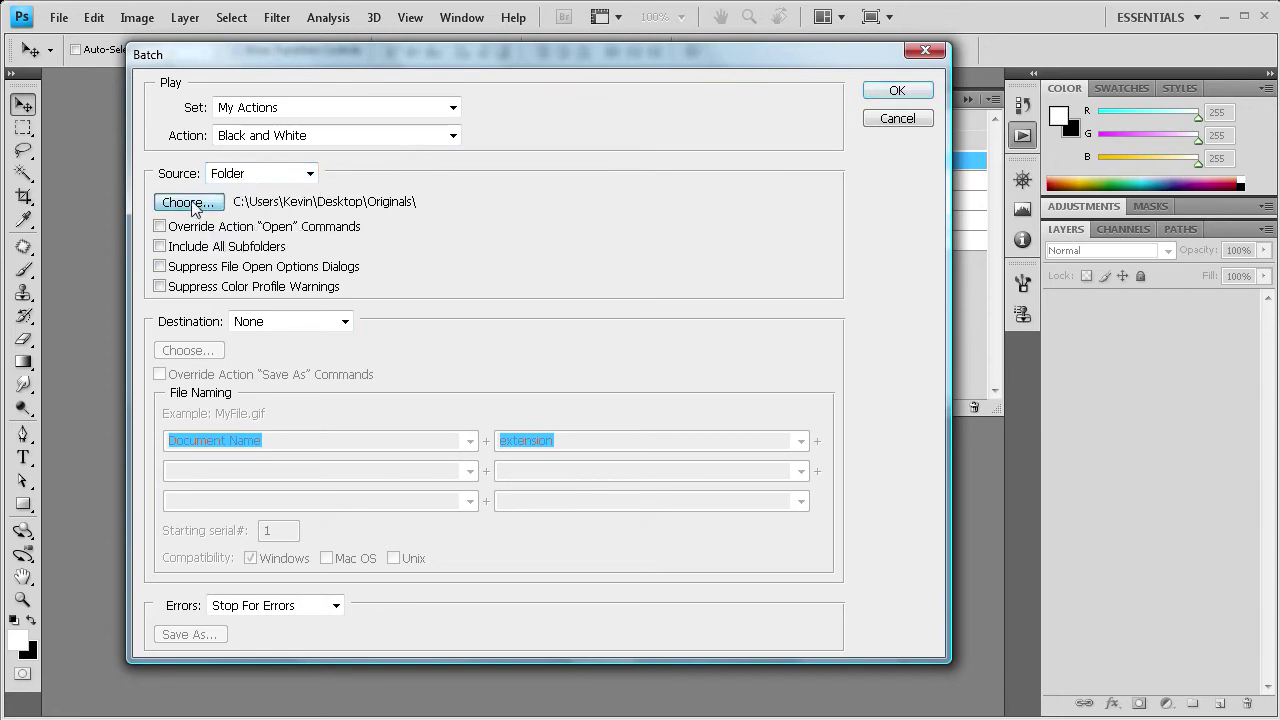
{"action": "left_click", "coordinate": [188, 202]}
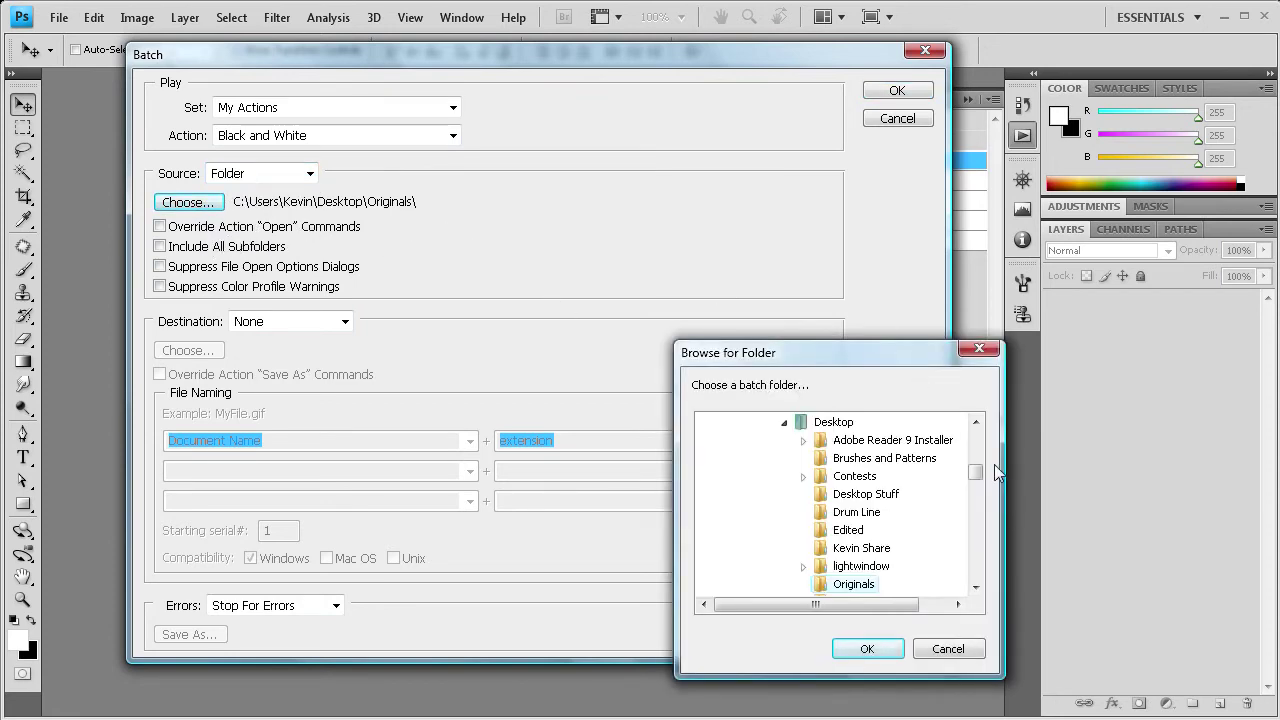
{"action": "left_click_drag", "start_coordinate": [981, 469], "coordinate": [976, 481]}
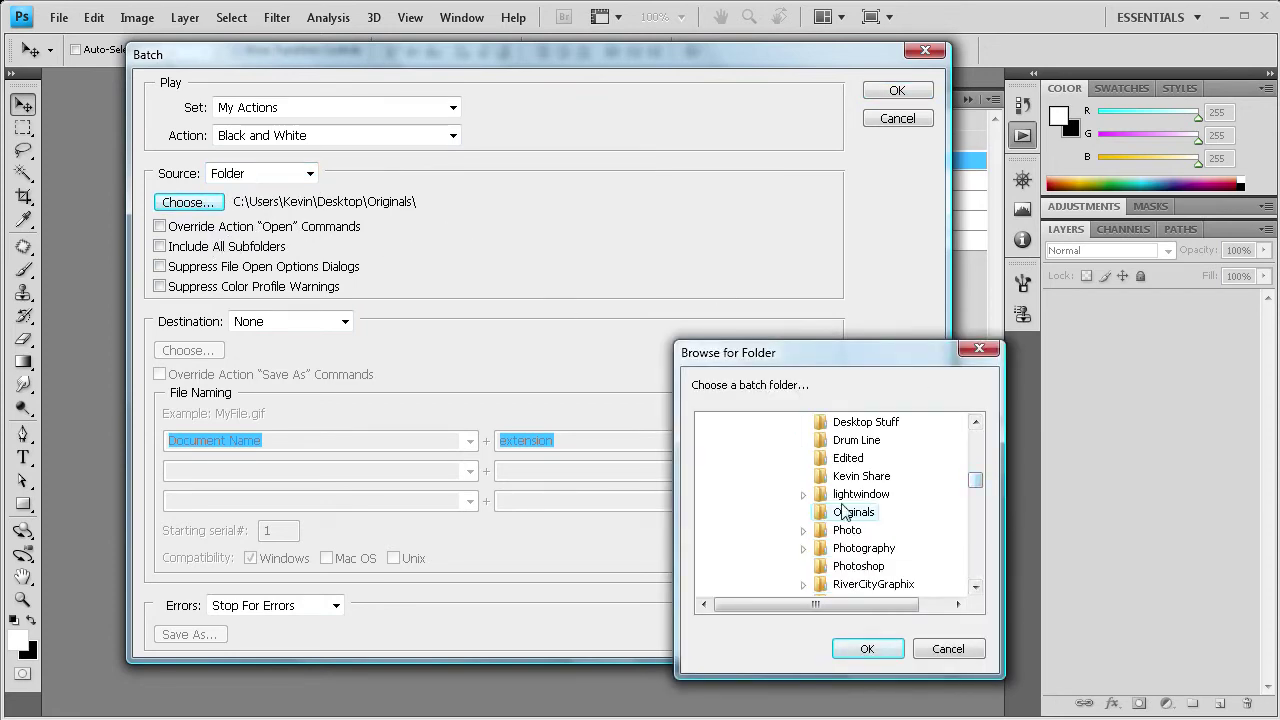
{"action": "left_click", "coordinate": [877, 647]}
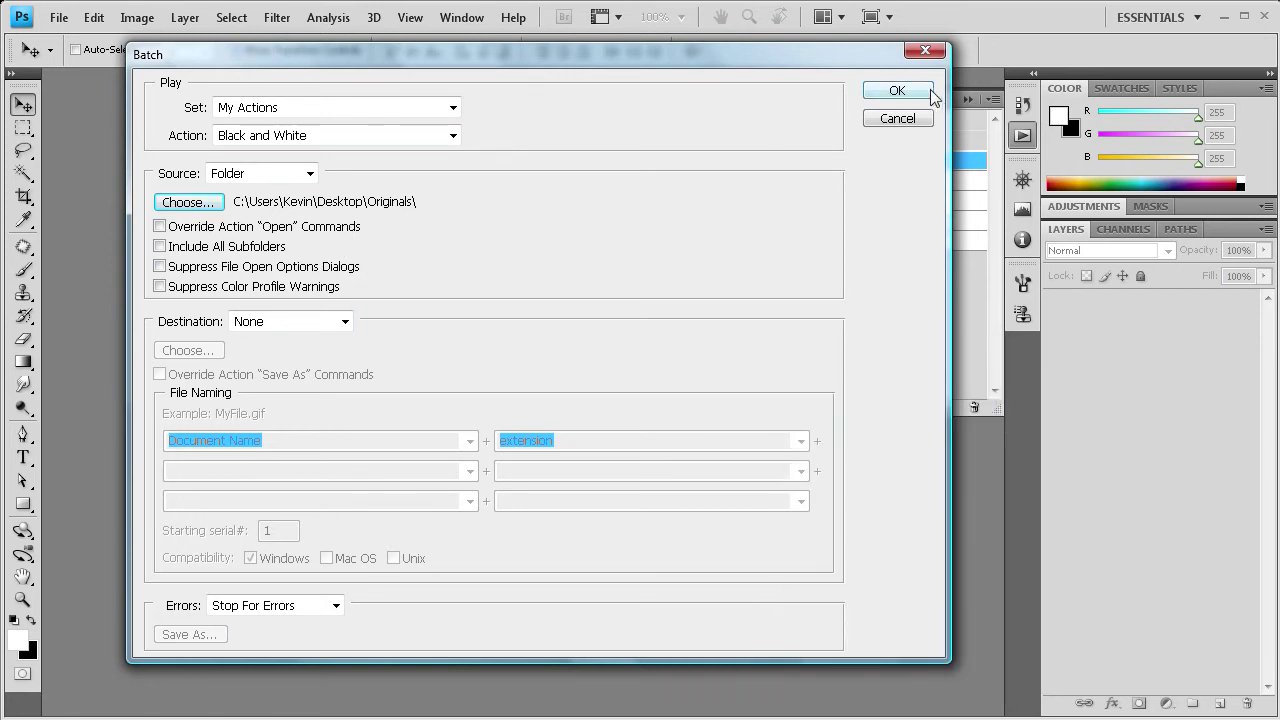
{"action": "left_click", "coordinate": [897, 91]}
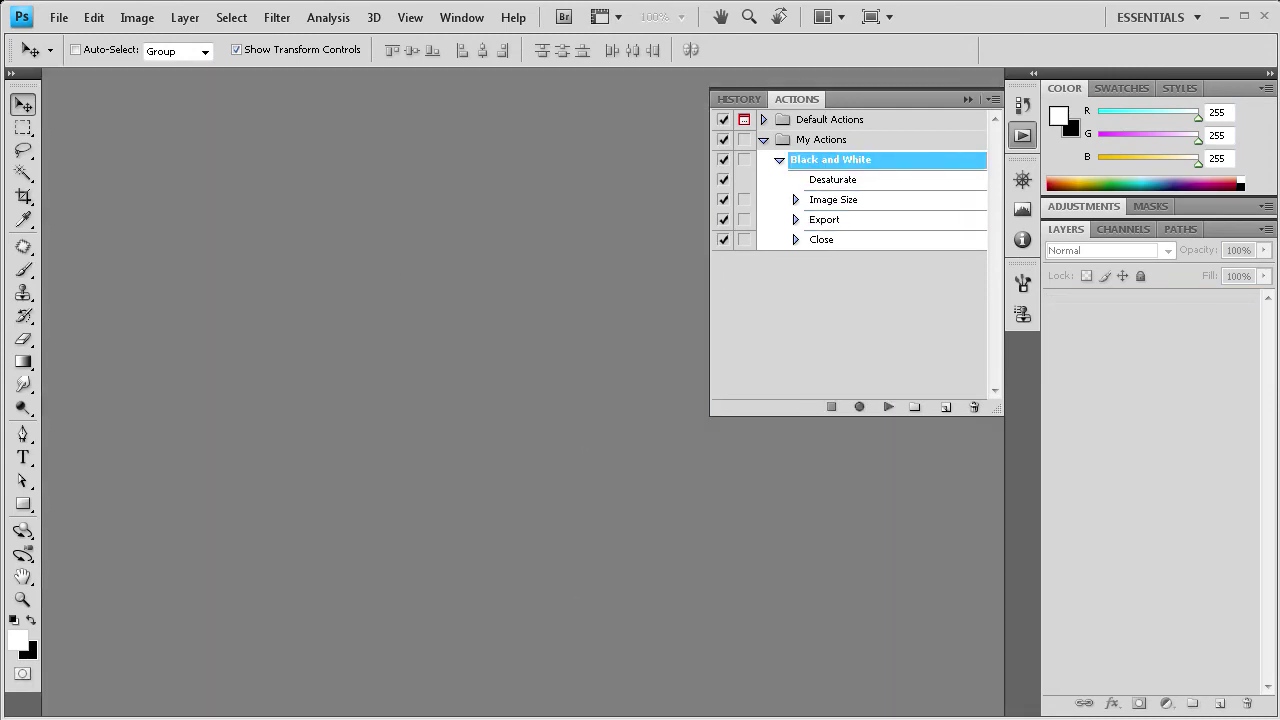
- Arrange the Originals and Edited Explorer windows side by side for comparison
{"action": "key", "text": "alt+Tab"}
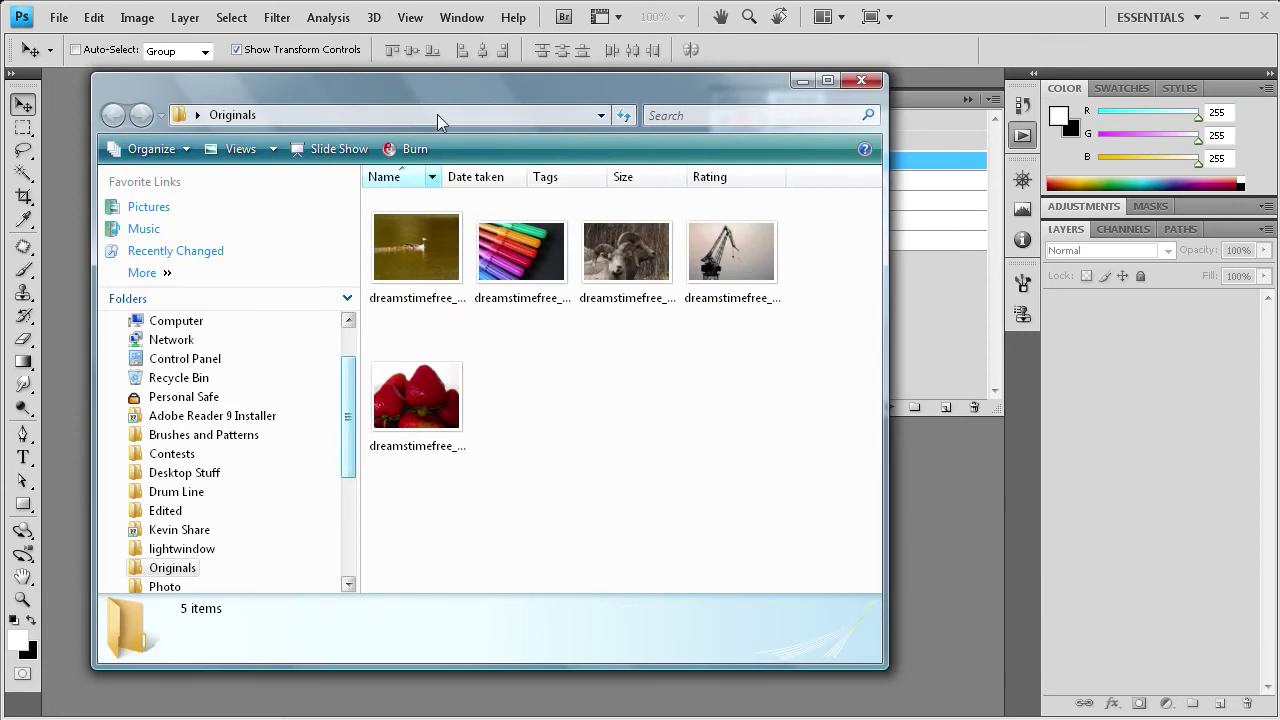
{"action": "left_click_drag", "start_coordinate": [437, 114], "coordinate": [54, 4]}
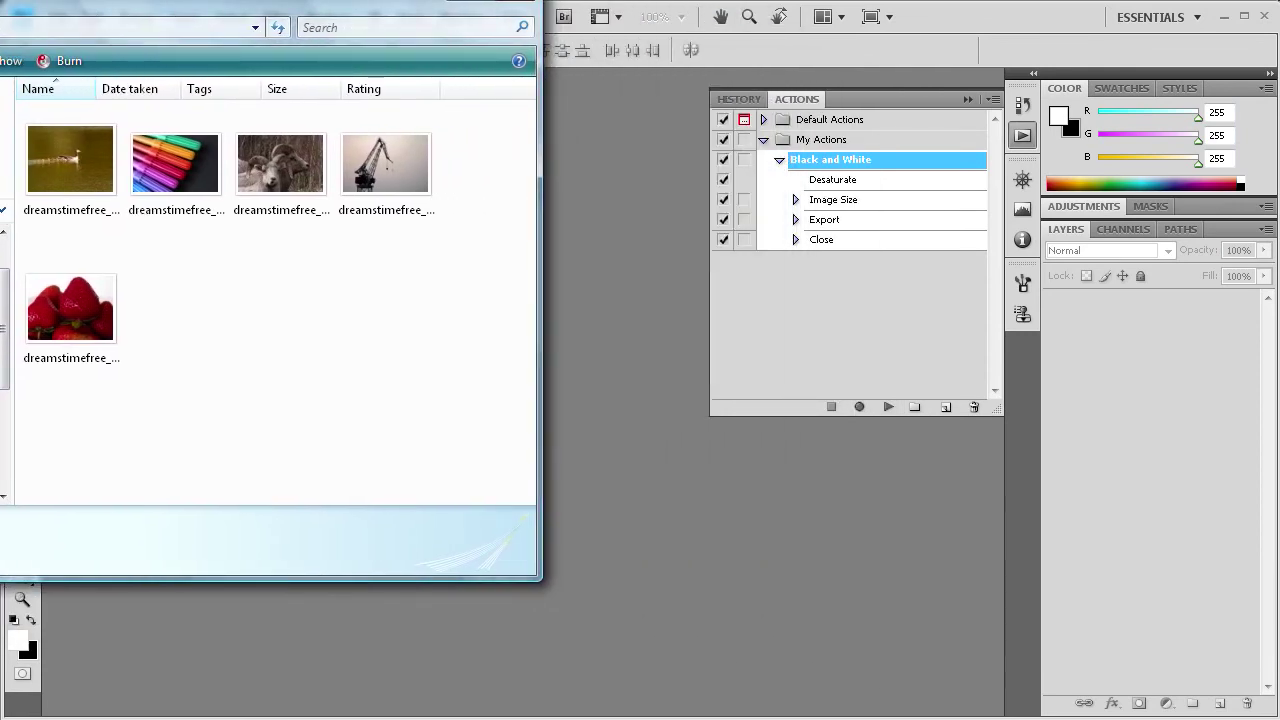
{"action": "key", "text": "alt+Tab"}
{"action": "left_click_drag", "start_coordinate": [569, 70], "coordinate": [781, 14]}
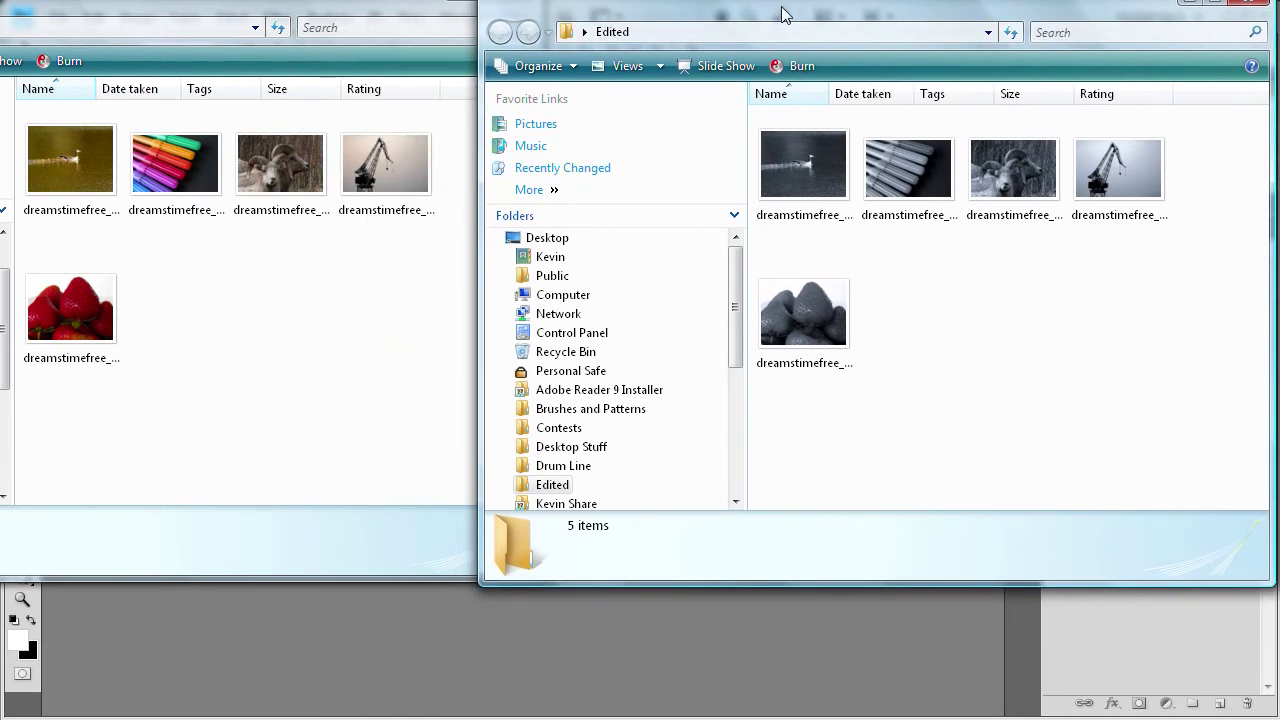
- Check the five converted grayscale JPEGs (pens, goats, crane, strawberries), then minimize the Edited window
{"action": "left_click", "coordinate": [815, 165]}
{"action": "left_click", "coordinate": [884, 198]}
{"action": "left_click", "coordinate": [1006, 170]}
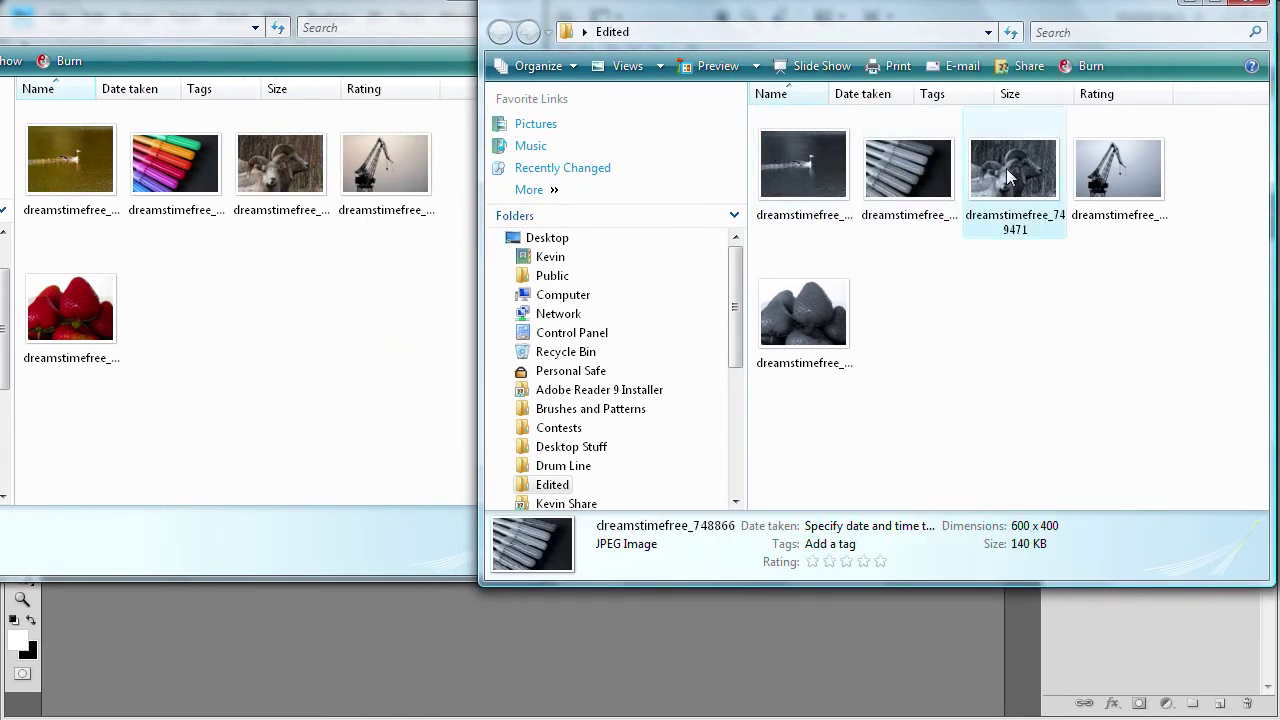
{"action": "left_click", "coordinate": [1093, 156]}
{"action": "left_click", "coordinate": [818, 310]}
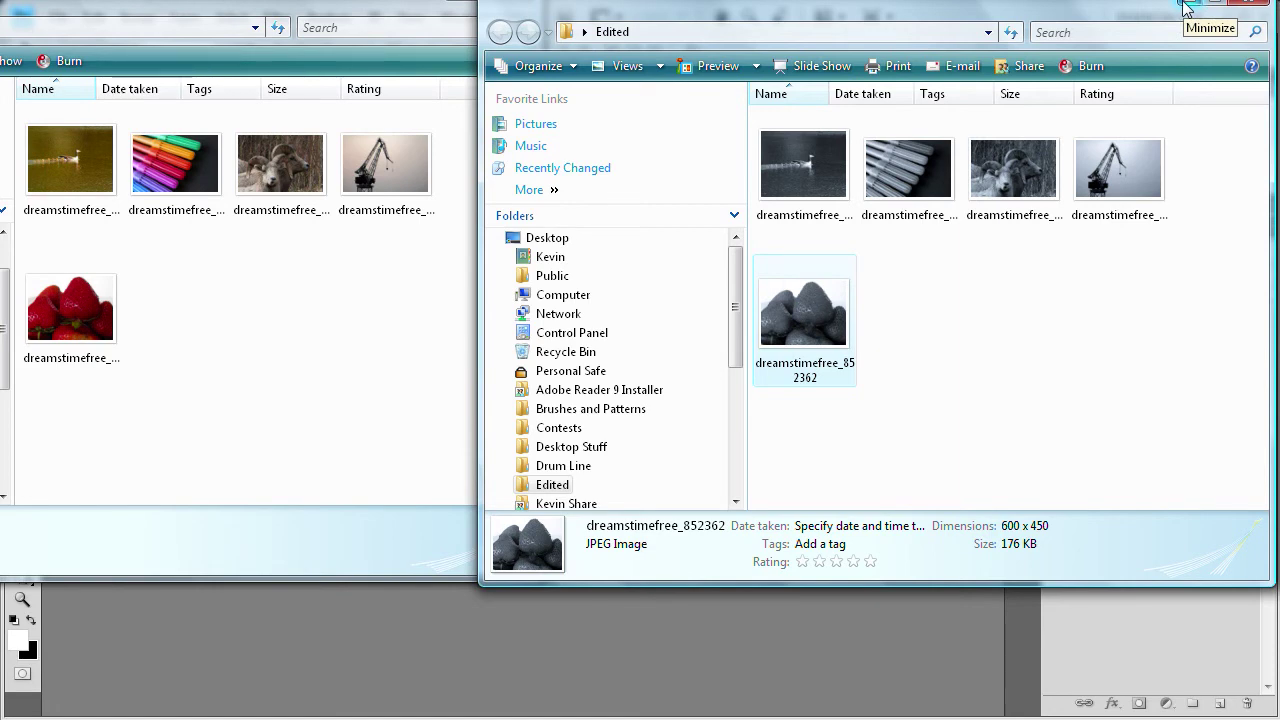
{"action": "left_click", "coordinate": [1186, 6]}
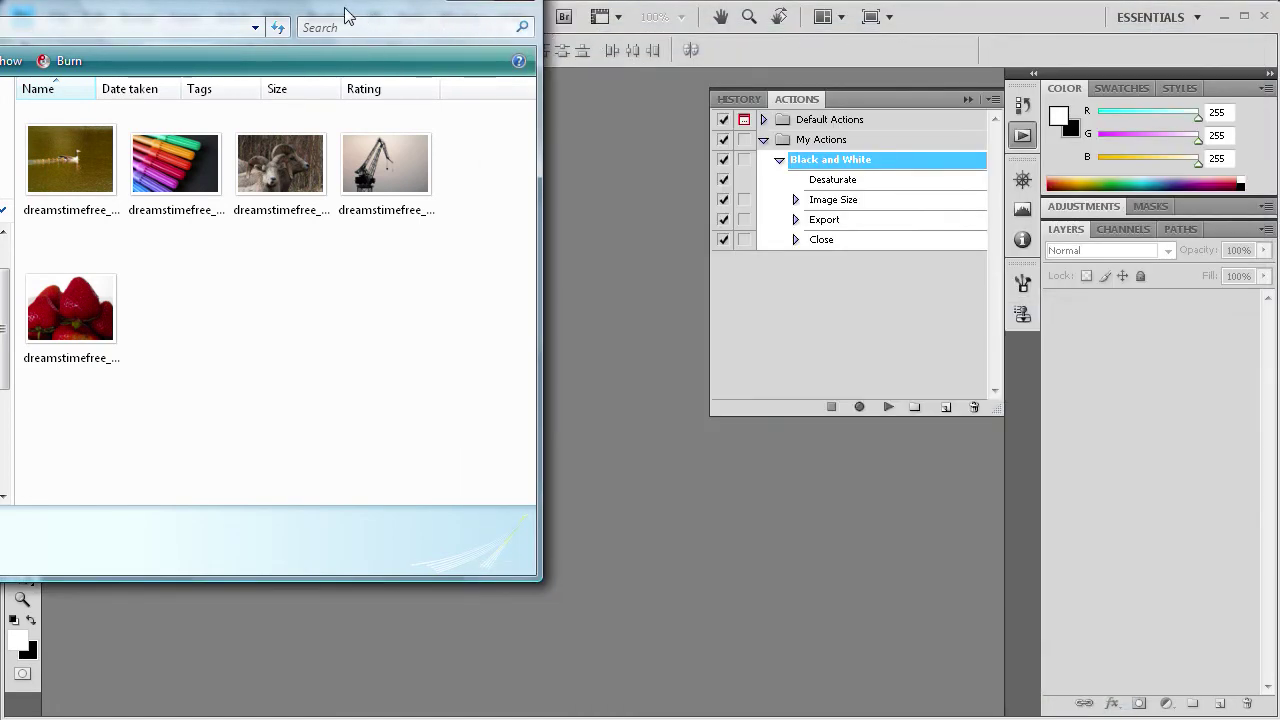
{"action": "left_click_drag", "start_coordinate": [370, 8], "coordinate": [556, 78]}
- Minimize the Originals Explorer window to reveal the empty Photoshop workspace
{"action": "left_click", "coordinate": [639, 64]}
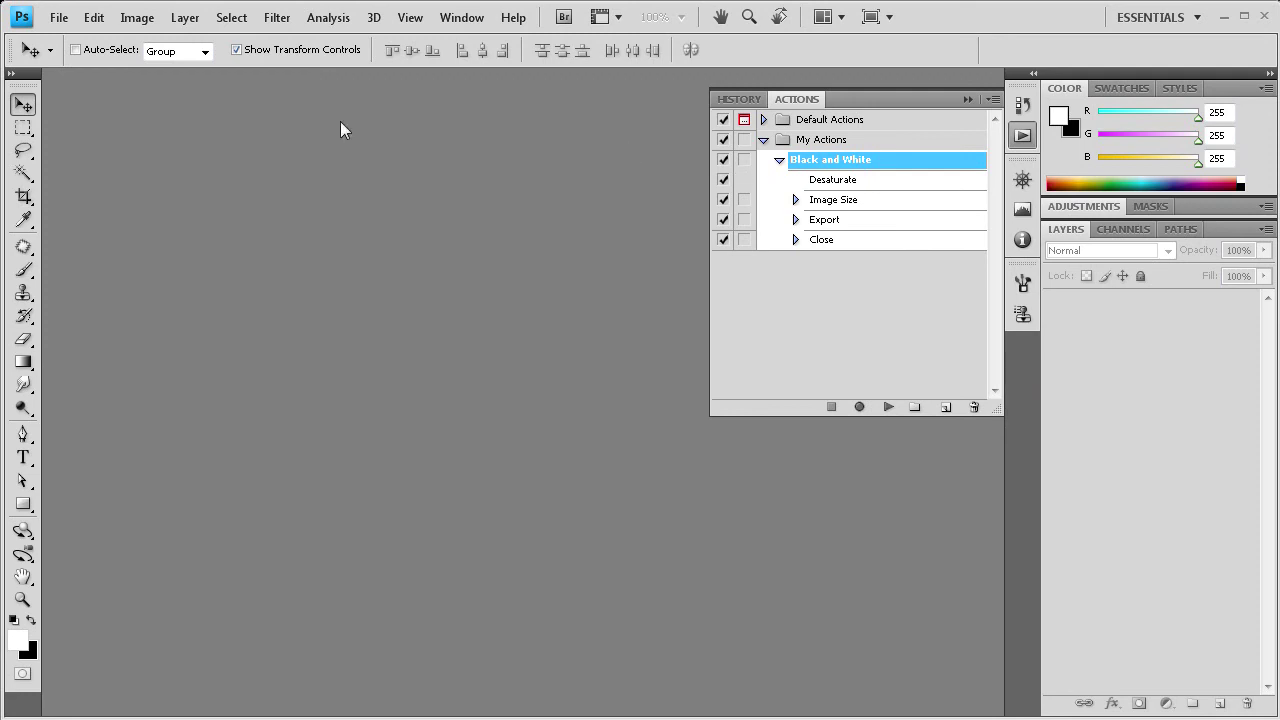
{"action": "left_click", "coordinate": [833, 240]}
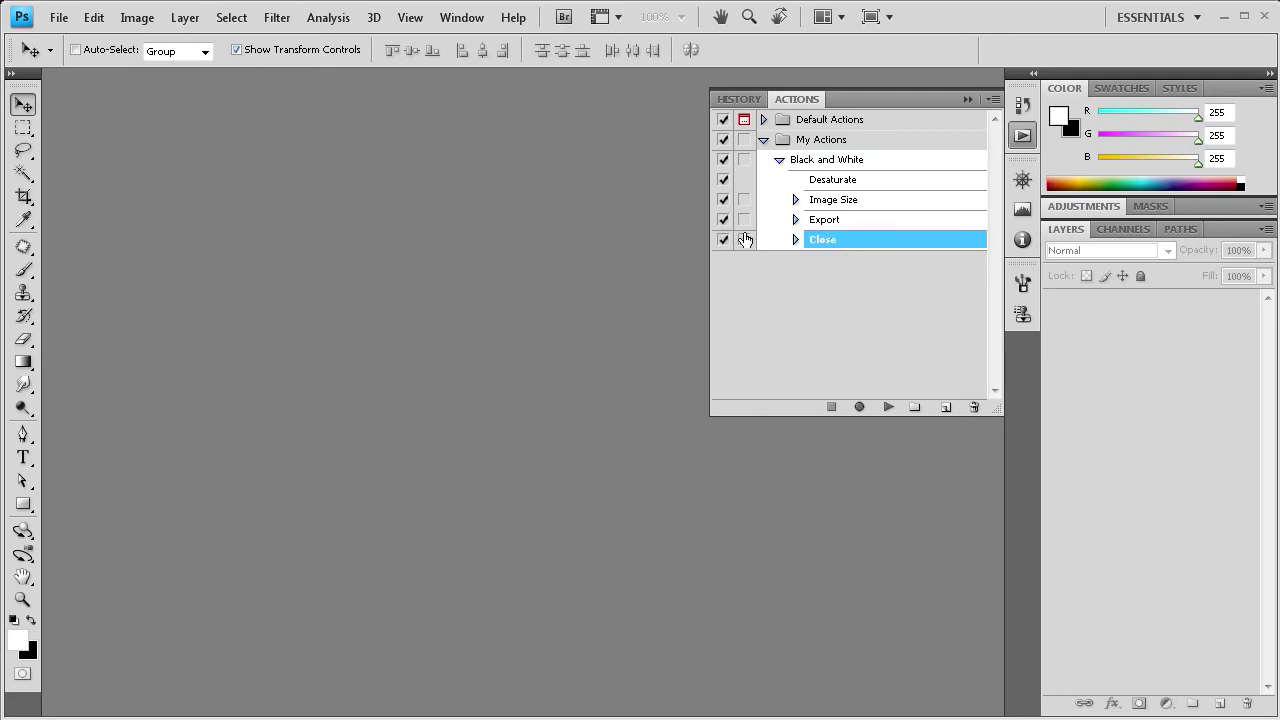